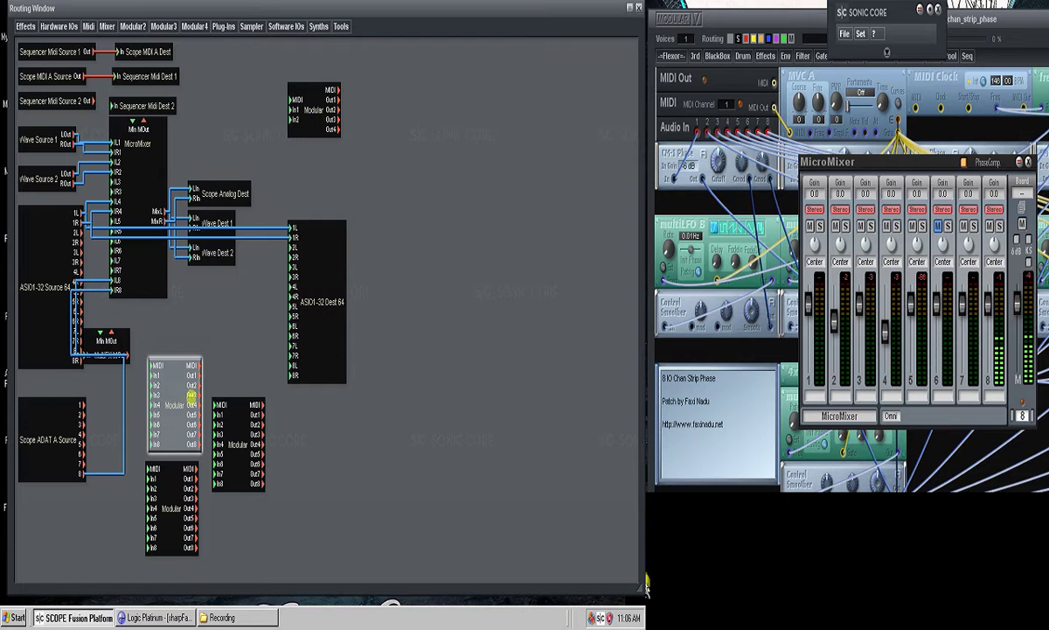
Step: Open the noise_make_sweep_c patch from the two-input Modular module, look through its modules and close it
click(127, 483)
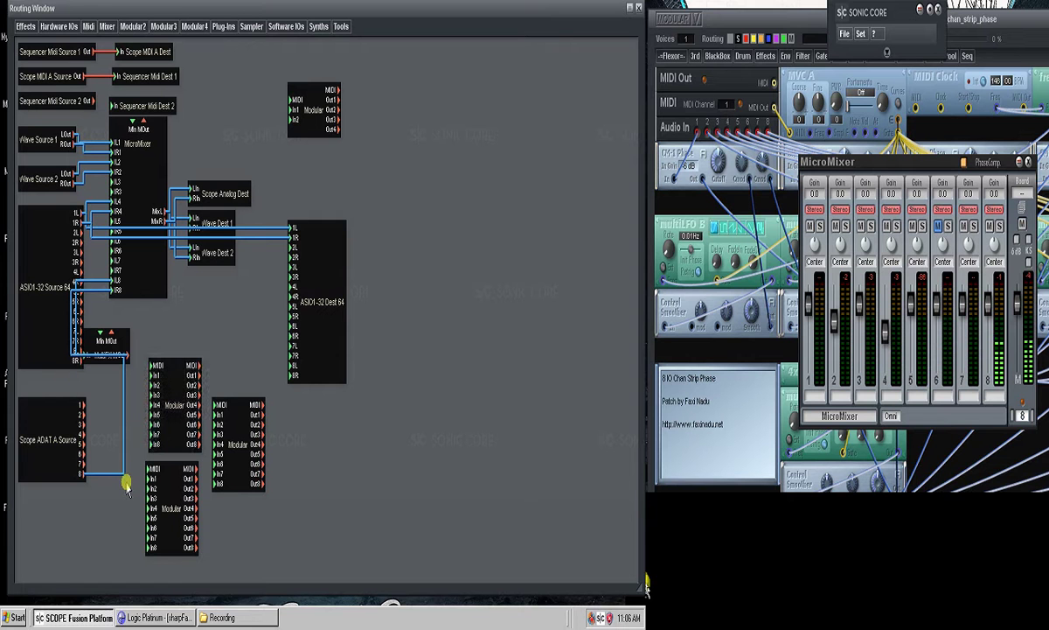
drag(126, 481, 162, 469)
click(183, 426)
double_click(289, 110)
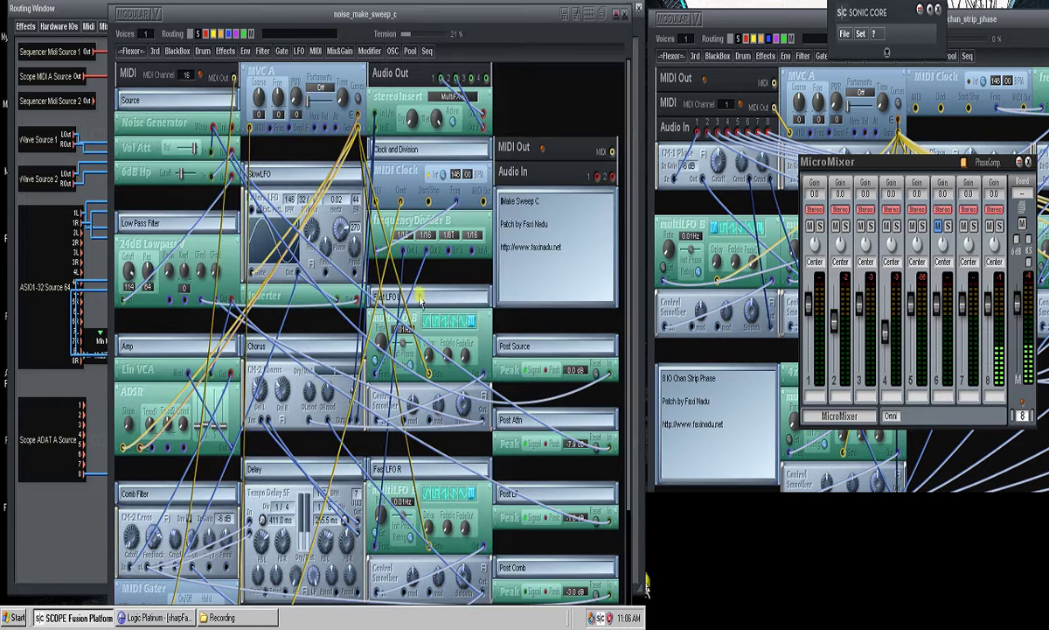
scroll(306, 313, down, 3)
scroll(265, 485, up, 3)
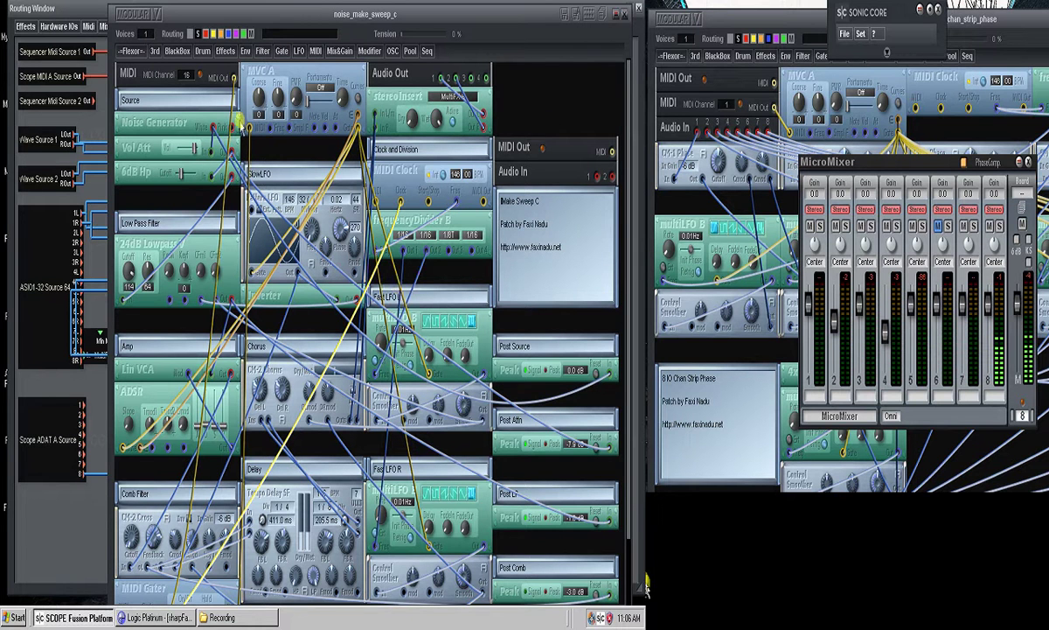
drag(551, 24, 529, 37)
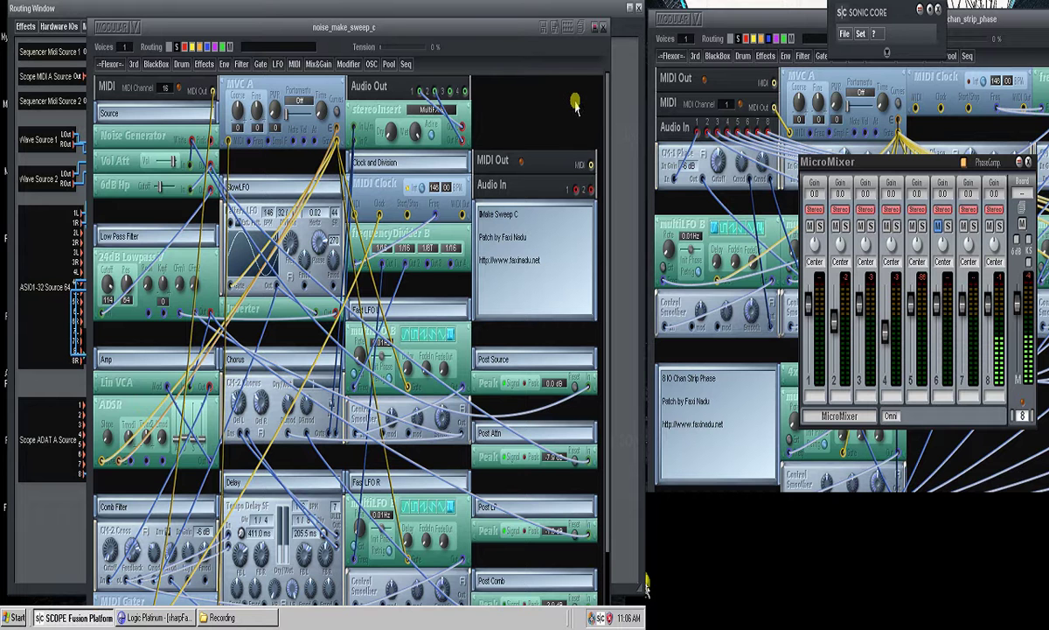
click(604, 33)
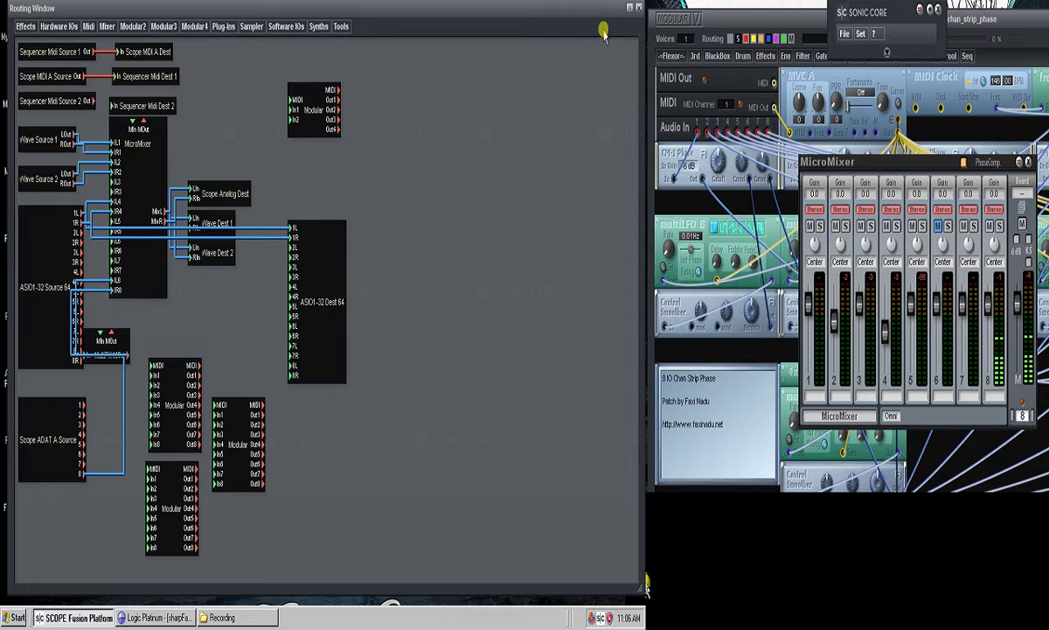
Step: Open the 8io_chan_strip_24db_lpv patch from the lowest eight-input Modular module to view its layout, and close it
double_click(176, 444)
double_click(176, 444)
double_click(176, 496)
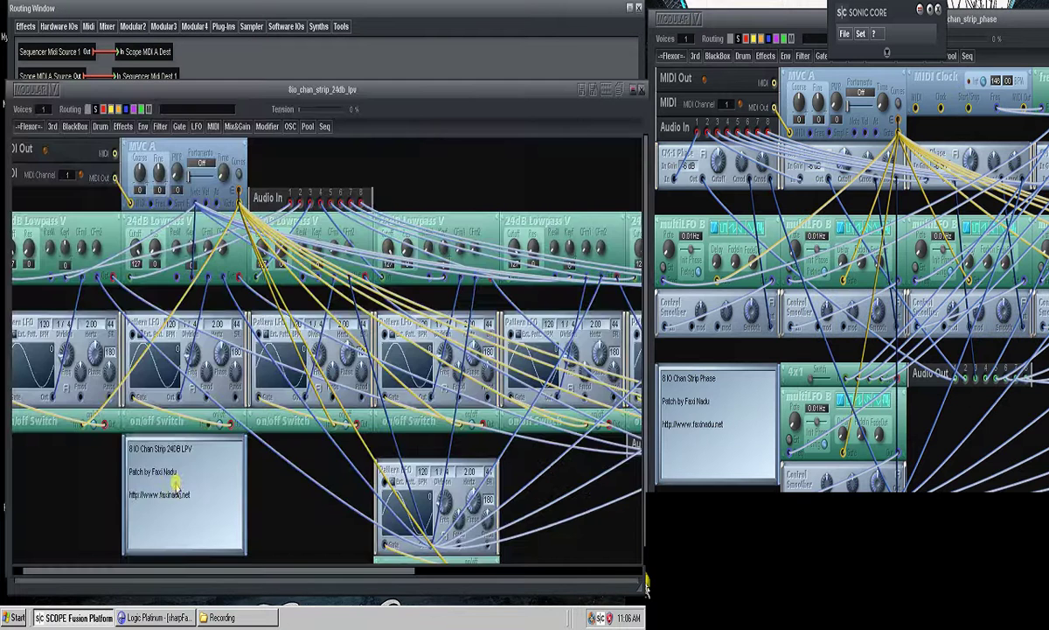
click(640, 89)
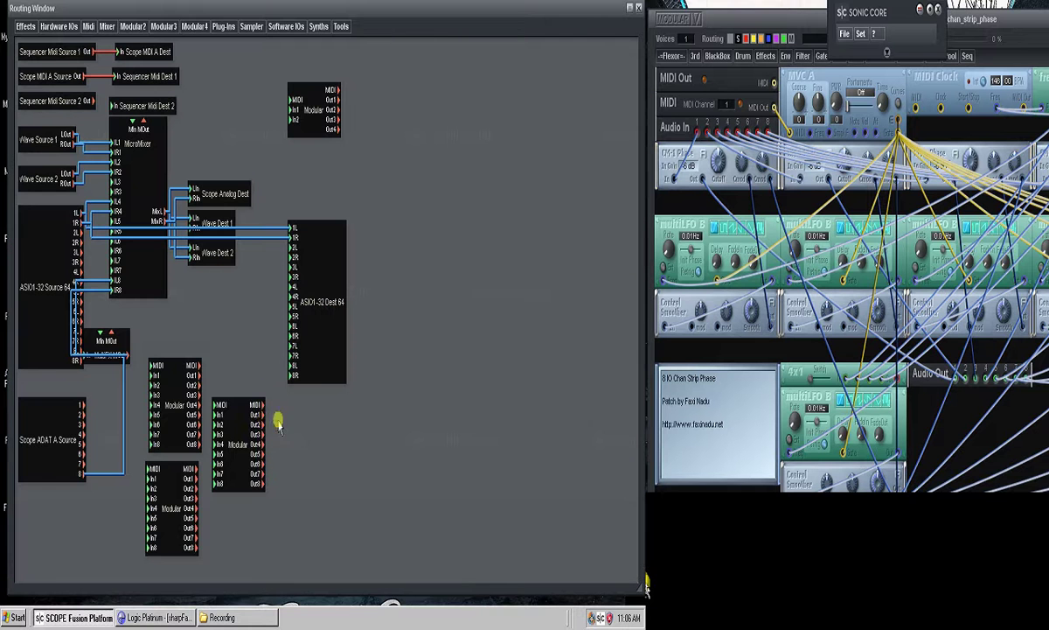
Step: Open the 8io_chan_strip-comp-warmth-comp patch and, with its window lowered, move the two-input Modular to the empty area right of ASIO1-32 Dest 64
click(247, 418)
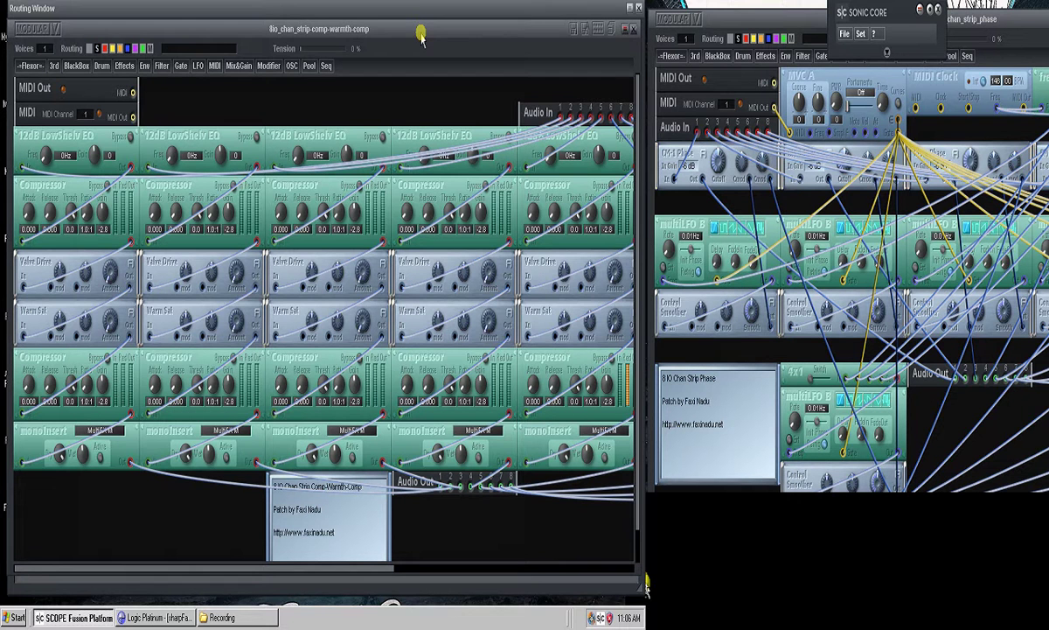
drag(418, 35, 417, 554)
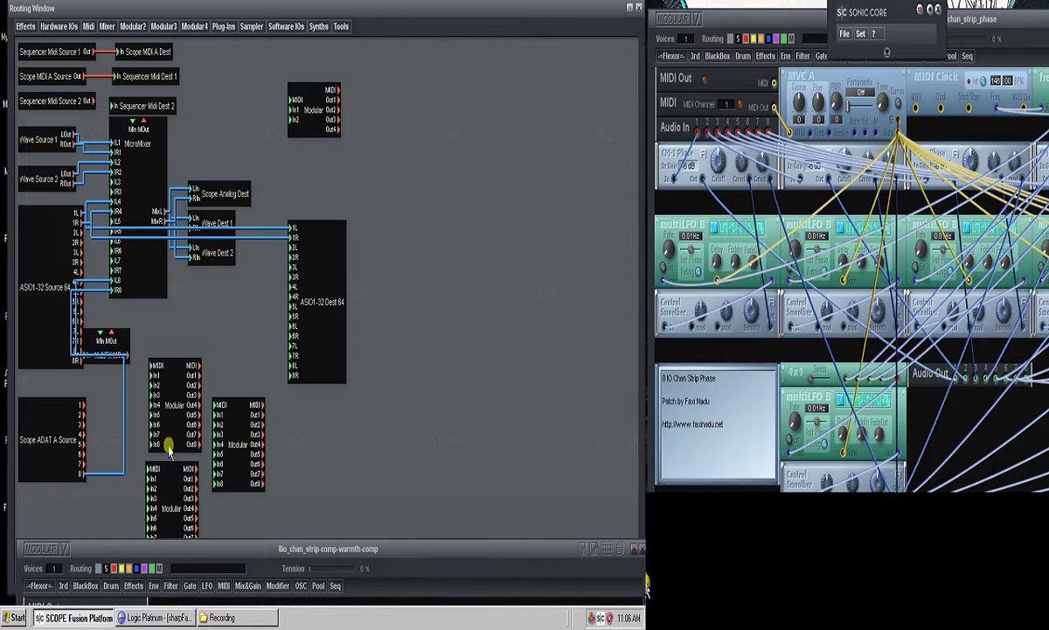
drag(325, 119, 328, 439)
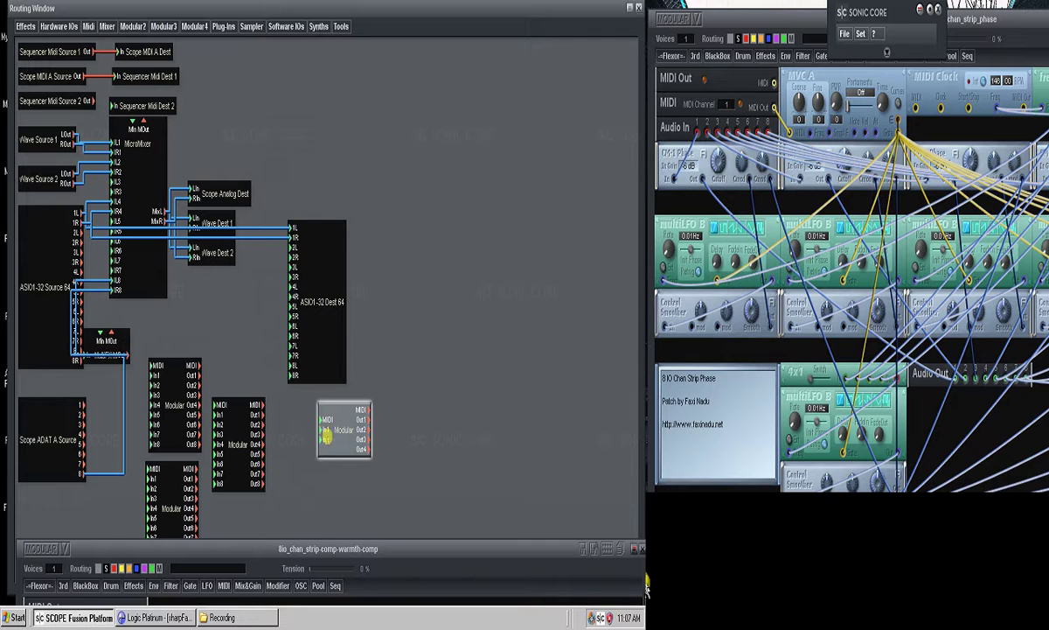
drag(342, 433, 432, 216)
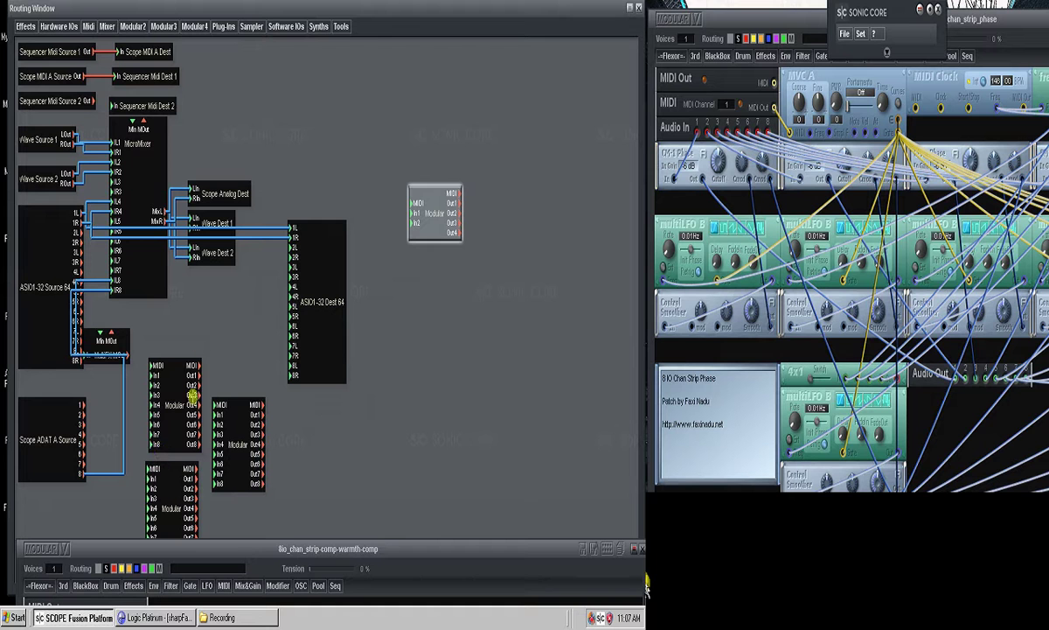
click(110, 508)
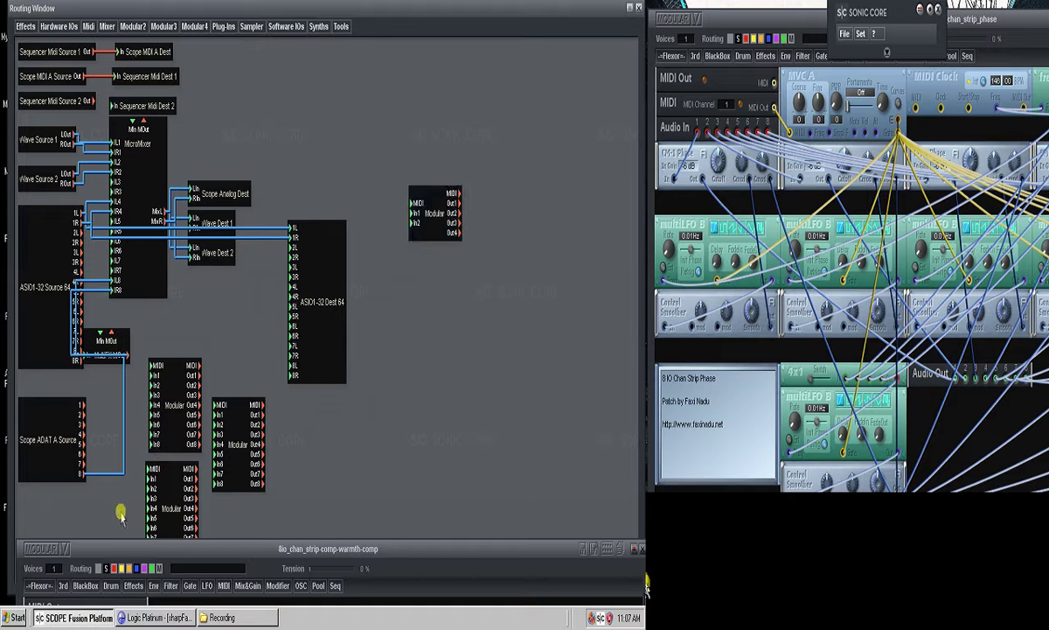
click(52, 422)
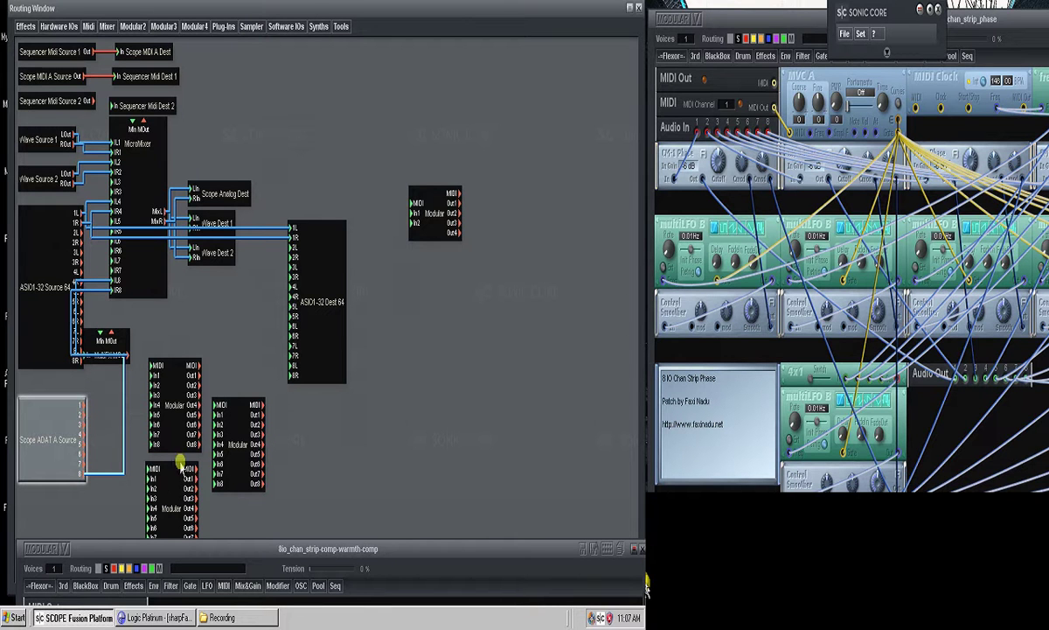
Step: Raise the comp-warmth-comp patch window again and move its Audio In module beside the MIDI Out module
drag(185, 548, 181, 22)
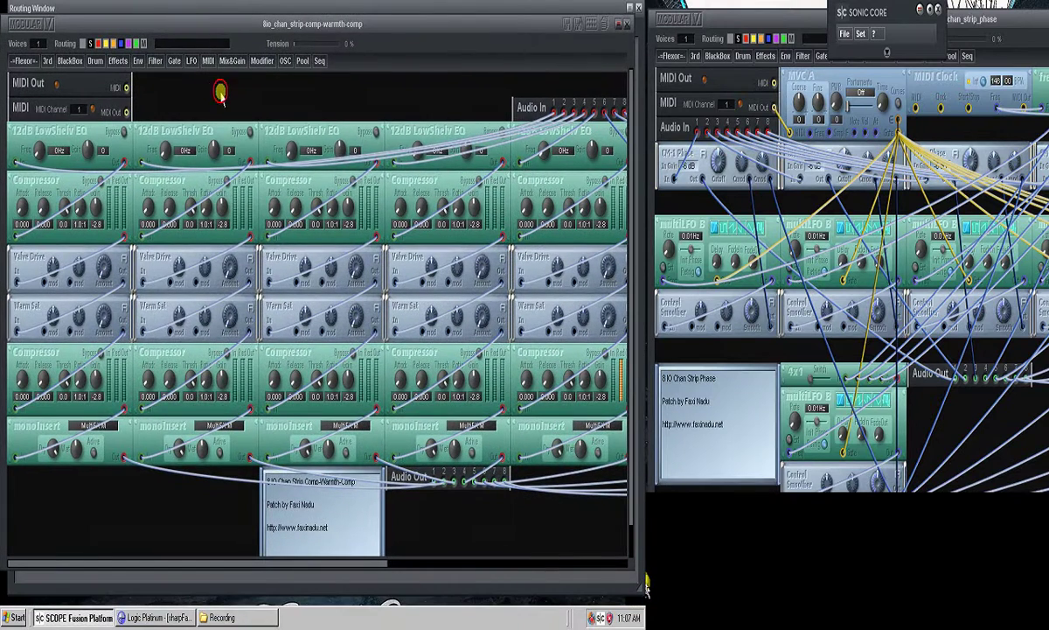
drag(526, 99, 147, 77)
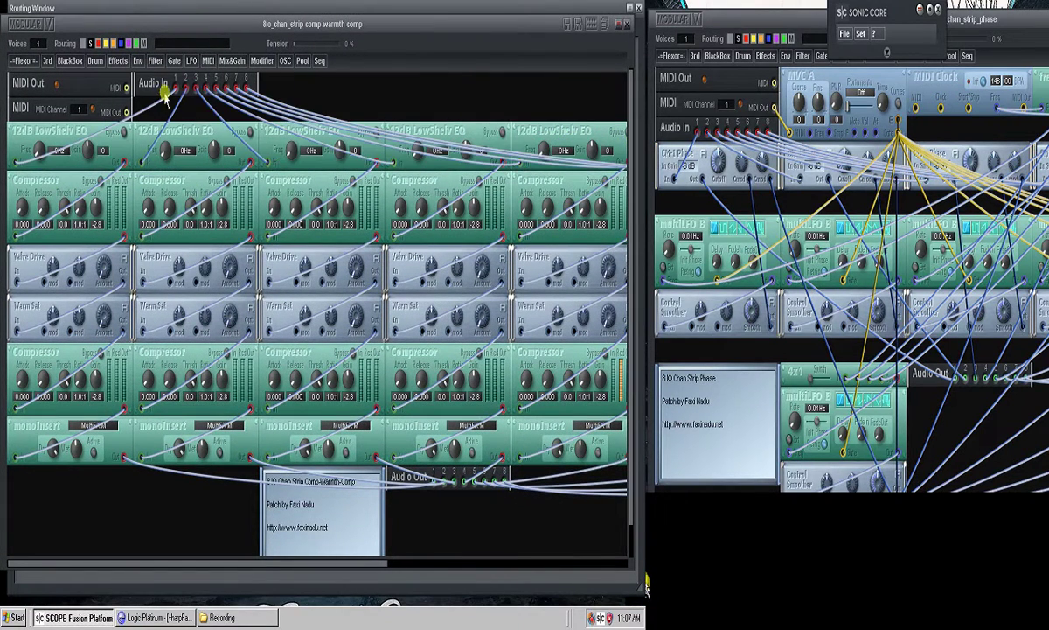
mouse_move(799, 21)
mouse_down()
mouse_move(284, 38)
mouse_move(612, 109)
mouse_move(803, 59)
mouse_move(792, 17)
mouse_up()
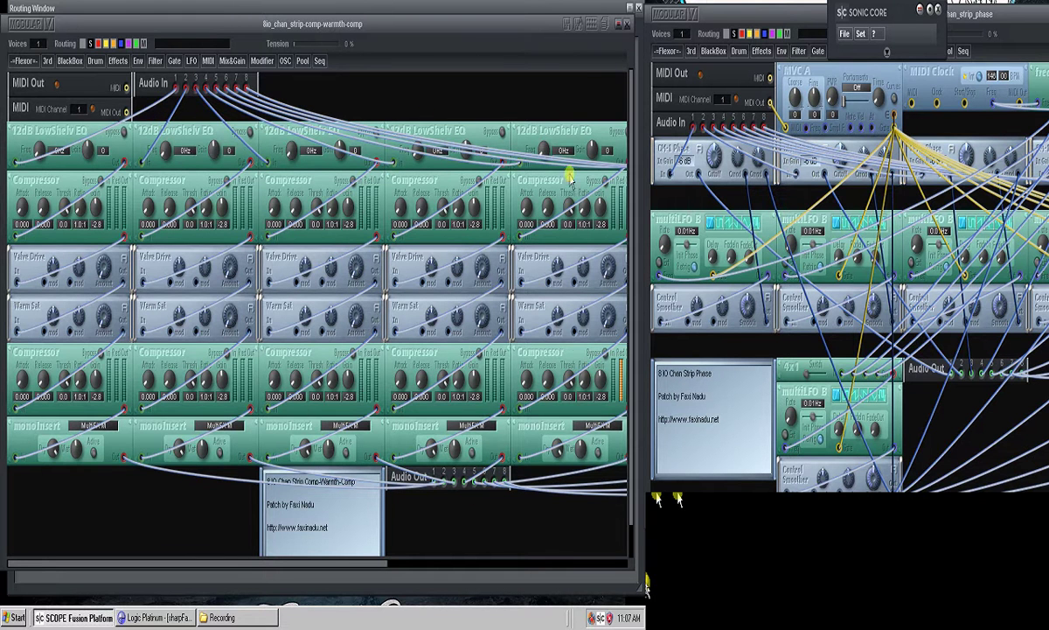
Step: Examine the Compressor, Valve Drive and Warm Sat modules along the channel strips of the comp-warmth-comp patch
drag(246, 564, 266, 532)
scroll(216, 486, down, 1)
scroll(215, 486, up, 1)
click(30, 263)
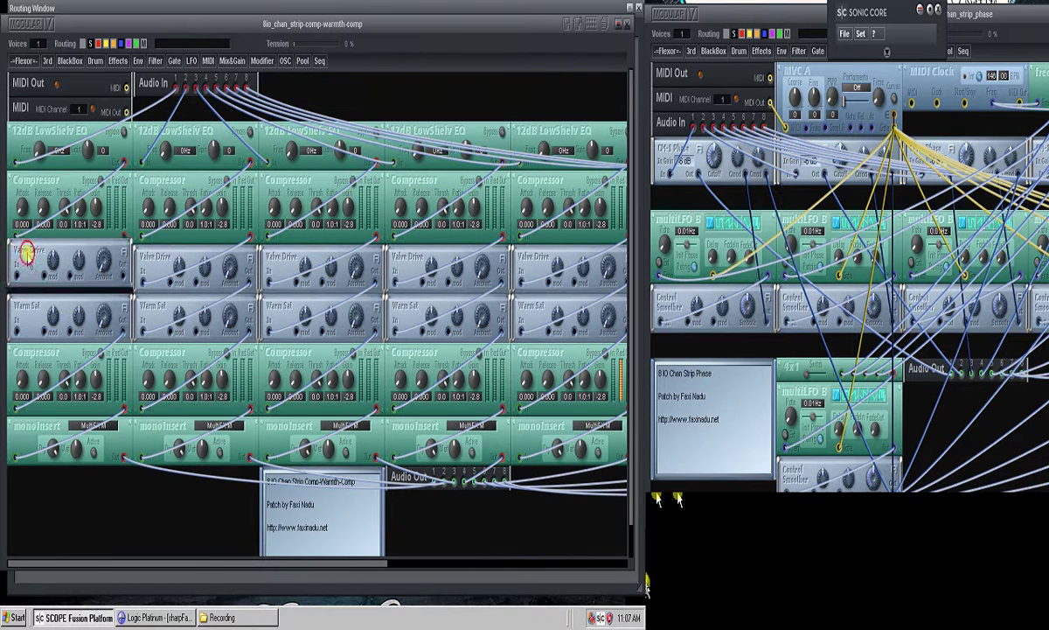
click(26, 313)
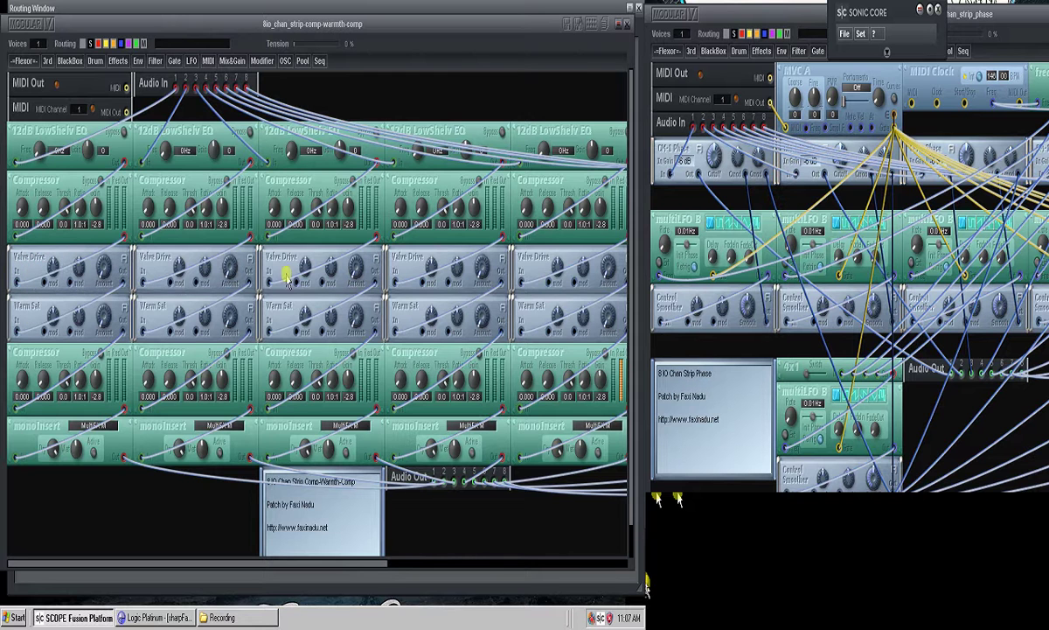
drag(35, 262, 33, 310)
click(44, 181)
drag(249, 562, 536, 549)
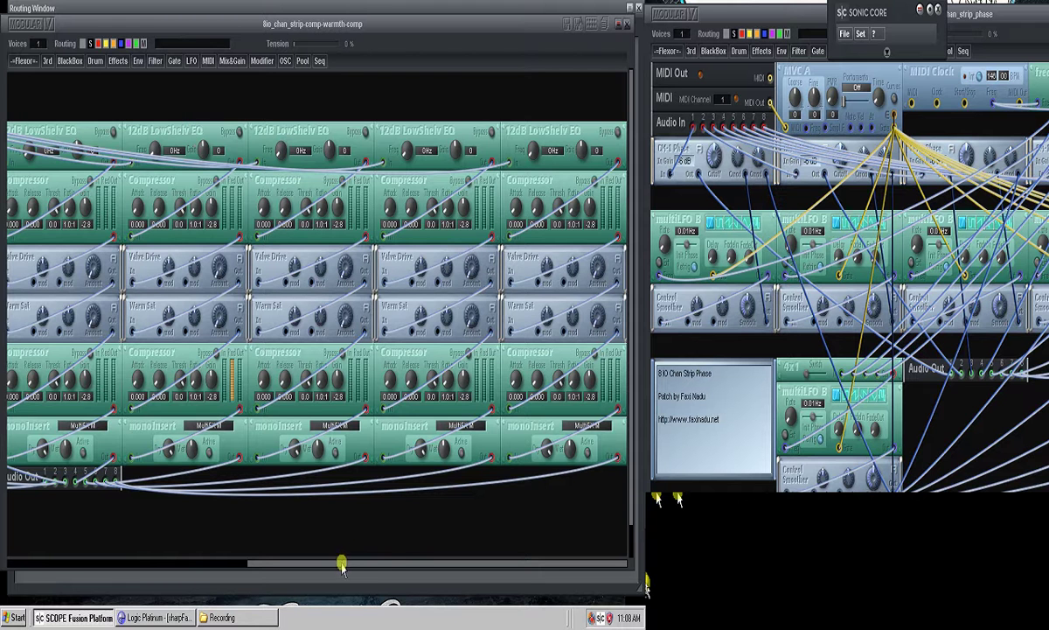
drag(404, 559, 164, 560)
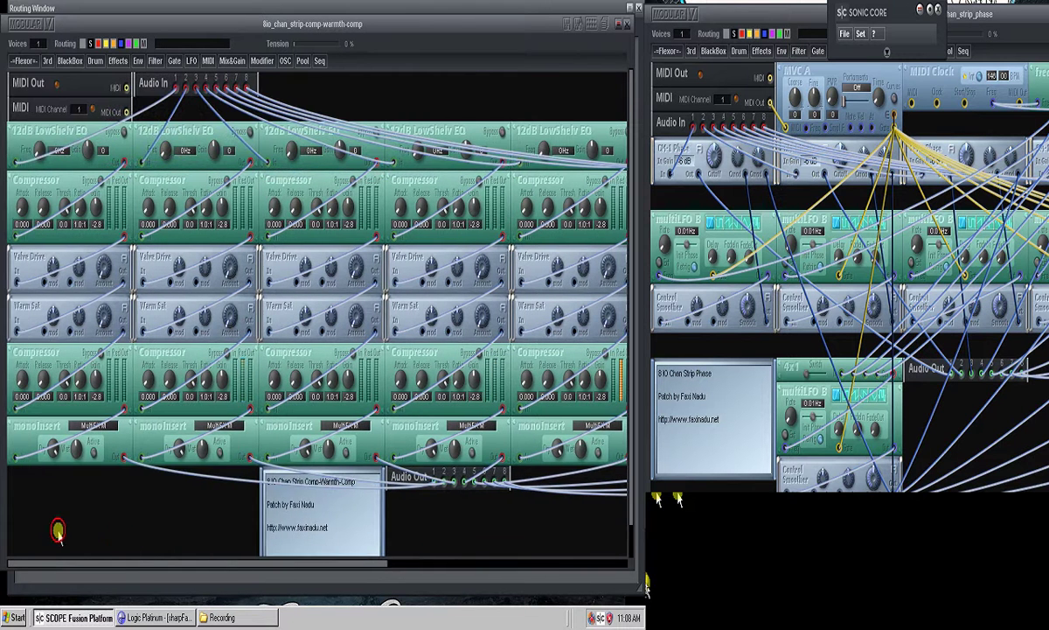
Step: Browse the Flexor module categories such as LFOs and Envelopes, and close the comp-warmth-comp patch
click(23, 61)
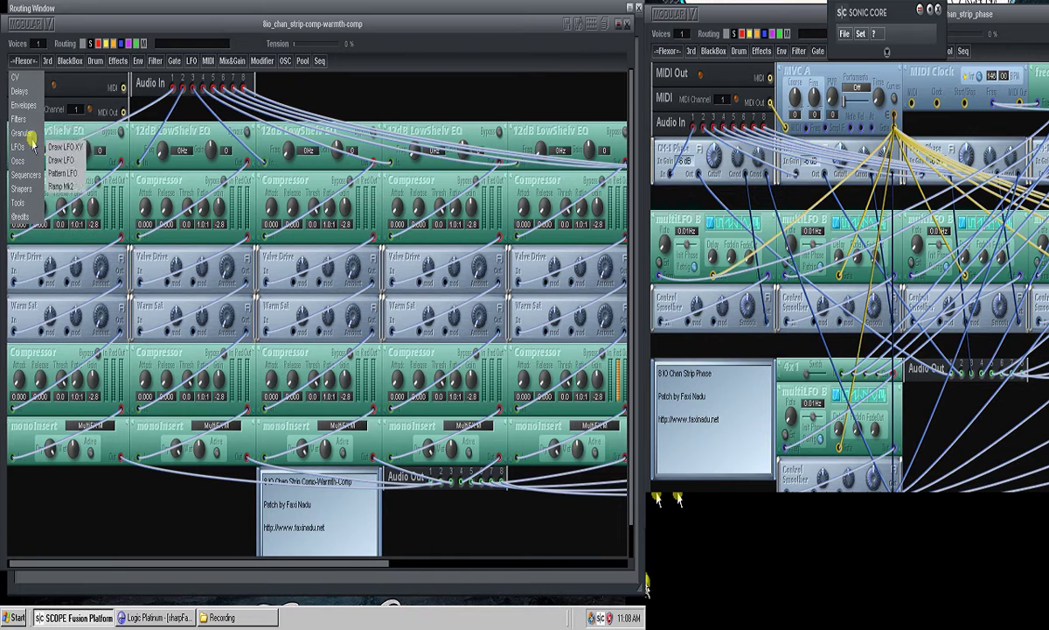
mouse_move(19, 119)
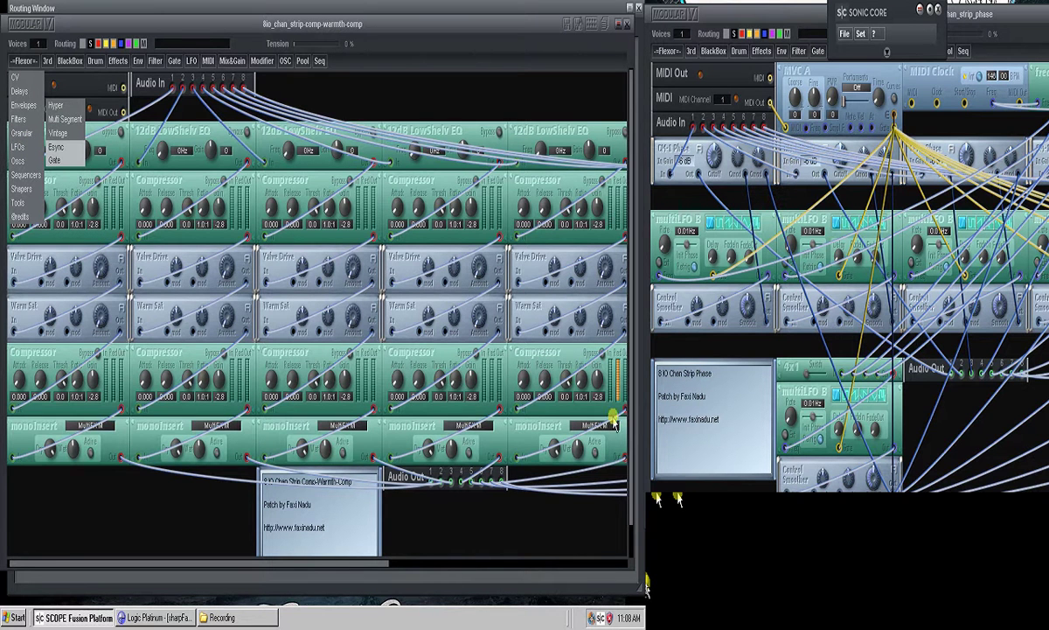
click(394, 558)
drag(387, 566, 246, 562)
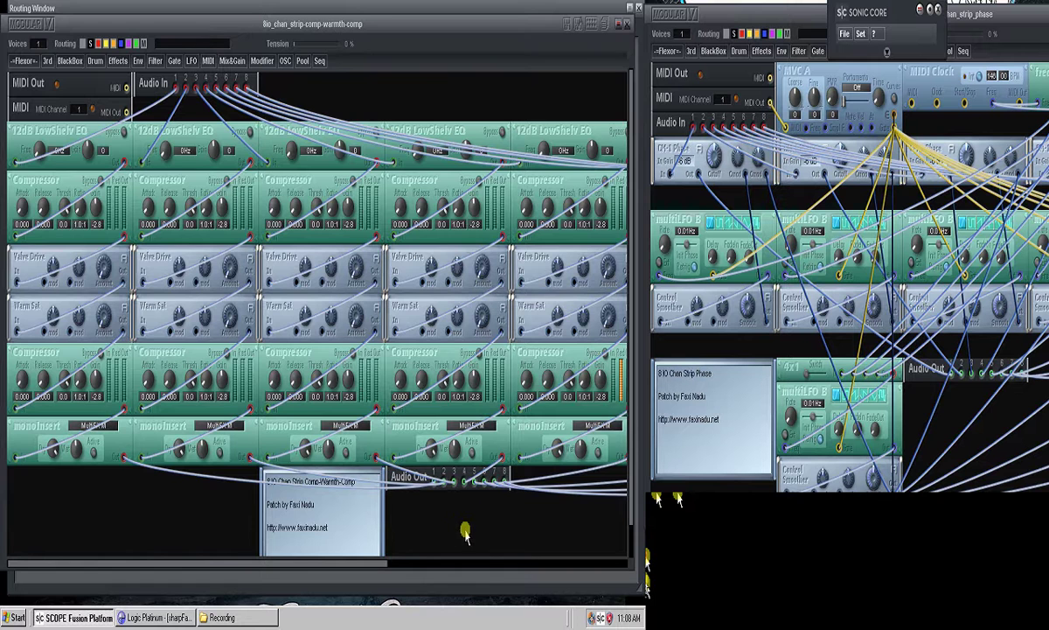
click(591, 25)
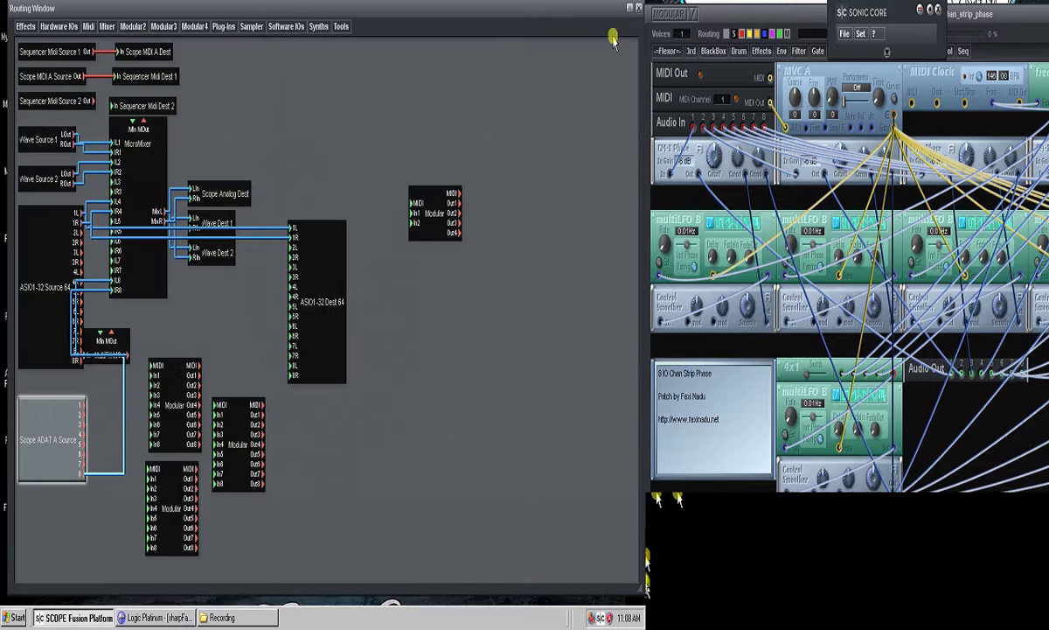
Step: View the noise_make_sweep_c patch once more, close it and reopen the comp-warmth-comp channel strip patch
double_click(433, 213)
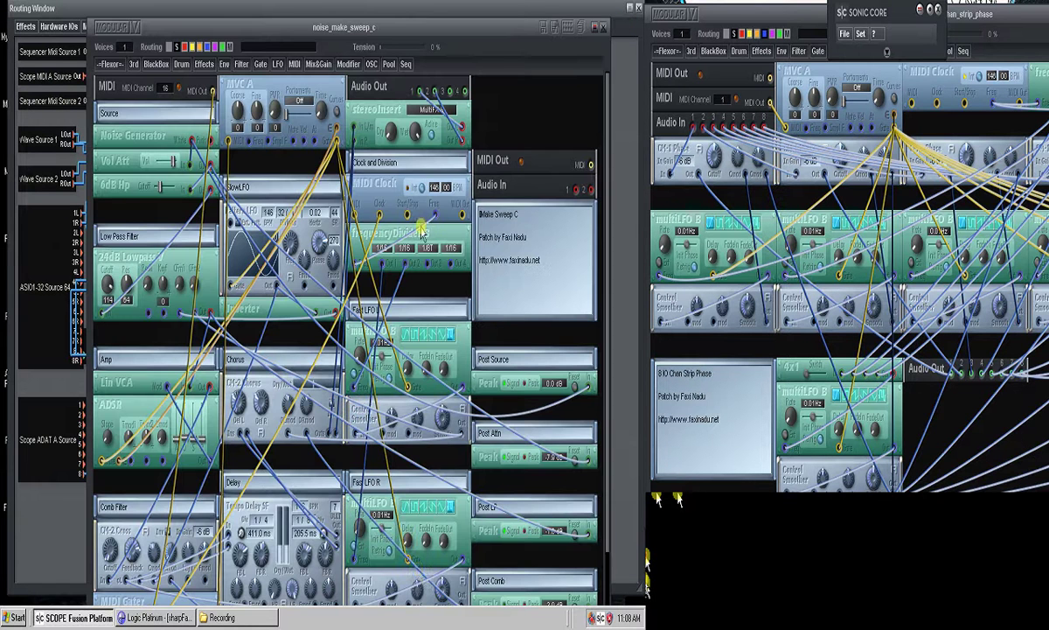
click(603, 30)
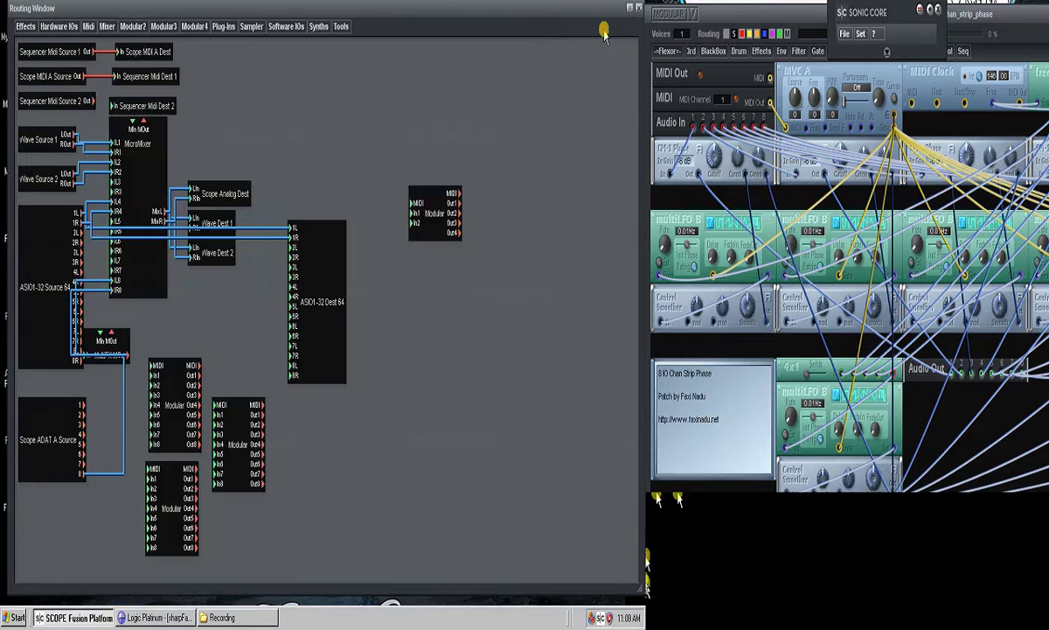
double_click(216, 396)
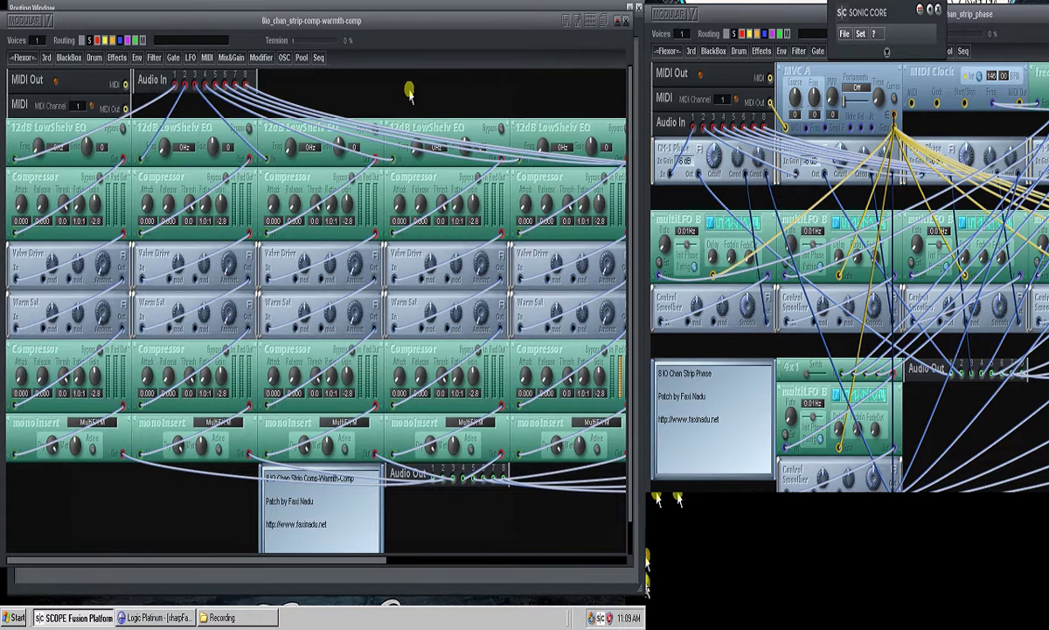
drag(419, 32, 414, 29)
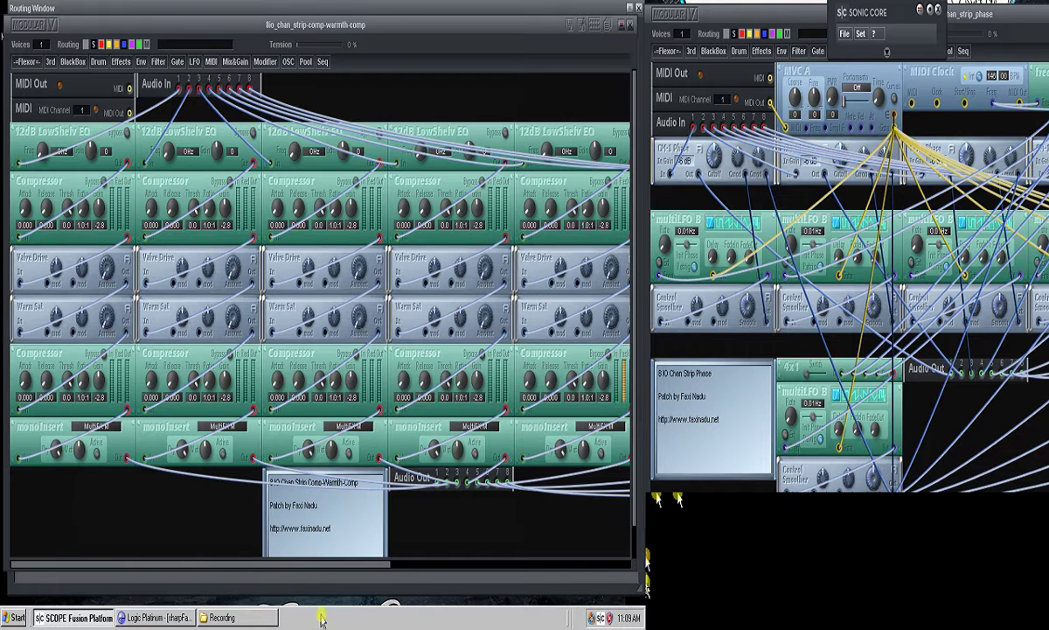
Step: Open the MultiFX M rack of the first channel's monoInsert to view its effect slots, and close both rack and patch
drag(297, 569, 189, 495)
click(108, 428)
drag(726, 176, 137, 350)
click(188, 348)
click(111, 427)
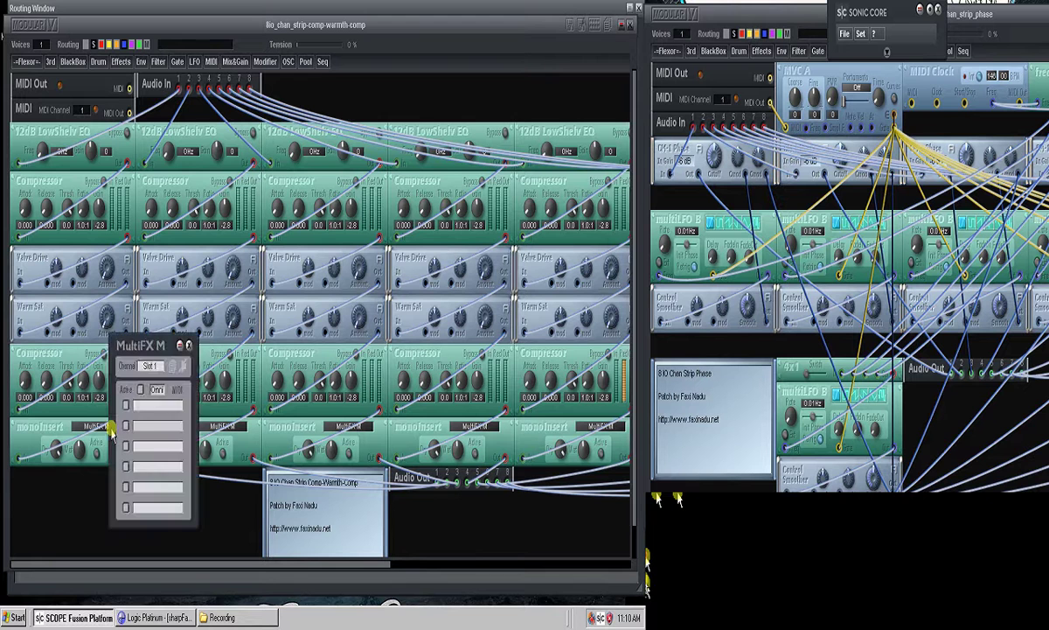
click(29, 274)
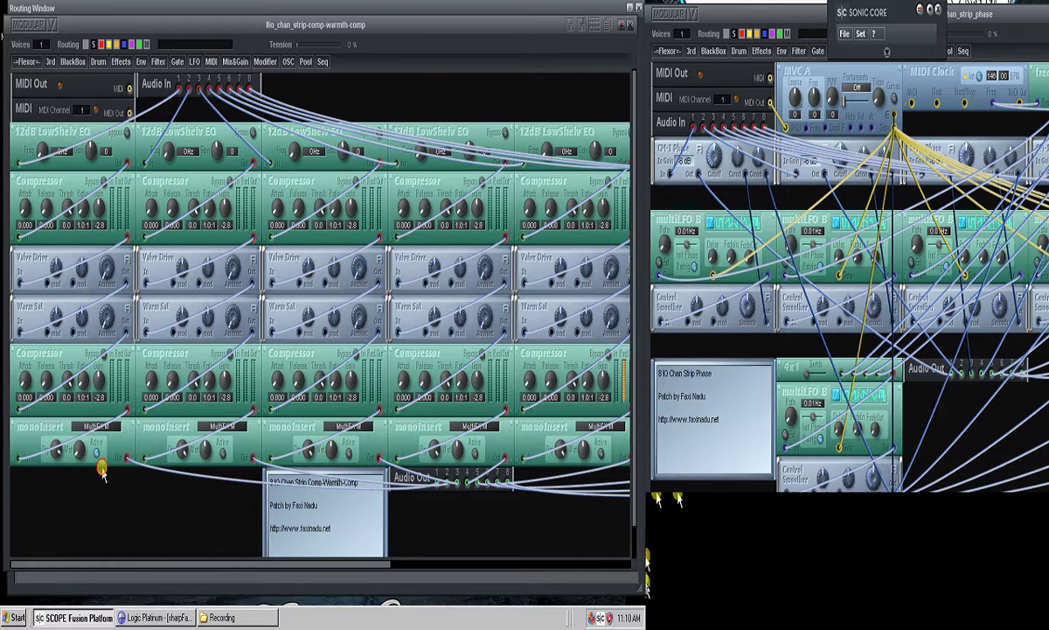
drag(620, 24, 620, 21)
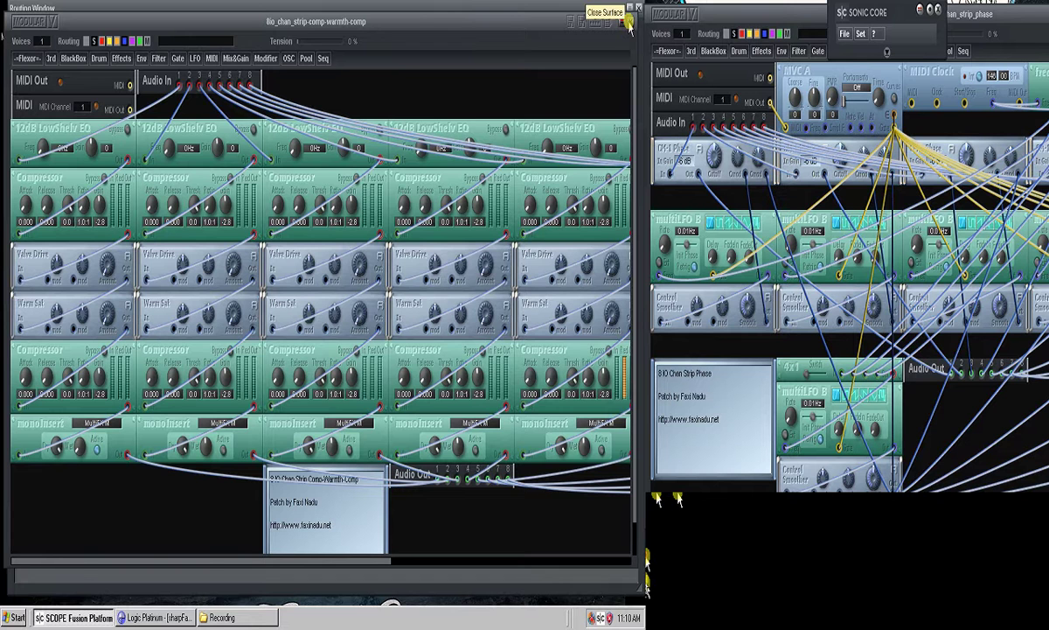
click(632, 21)
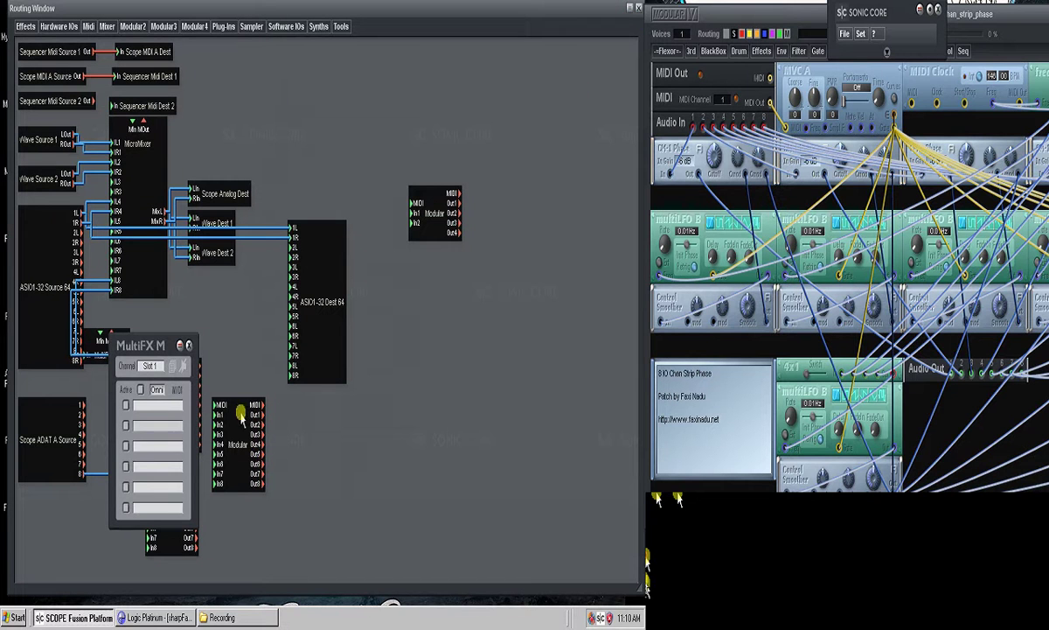
click(189, 346)
Step: Toggle the channel strip phase patch, view and close the comp-warmth-comp patch, and select the lowest eight-input Modular
double_click(177, 383)
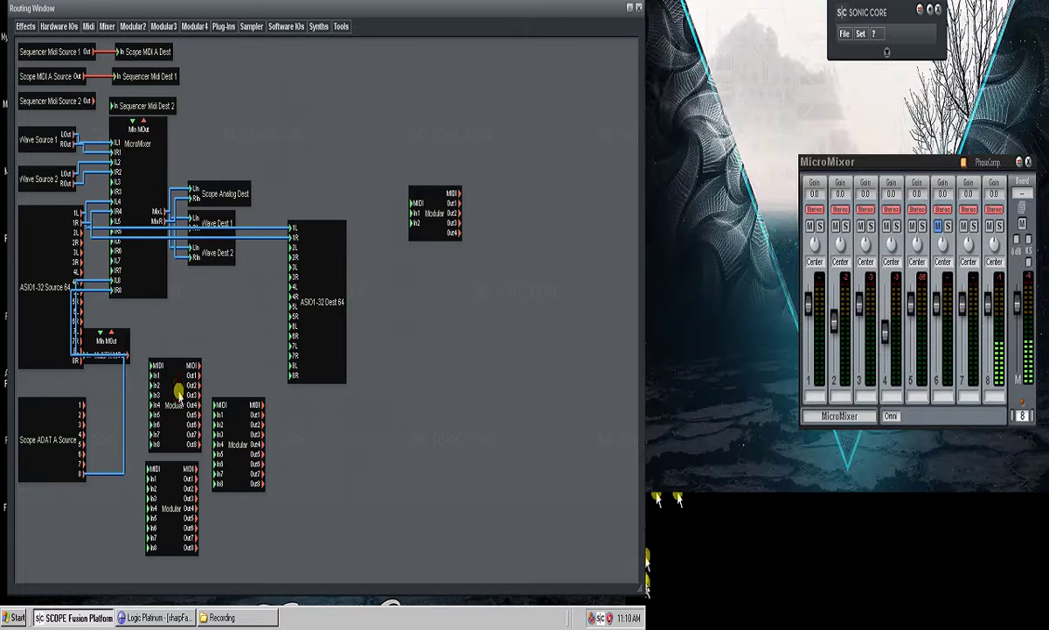
double_click(243, 409)
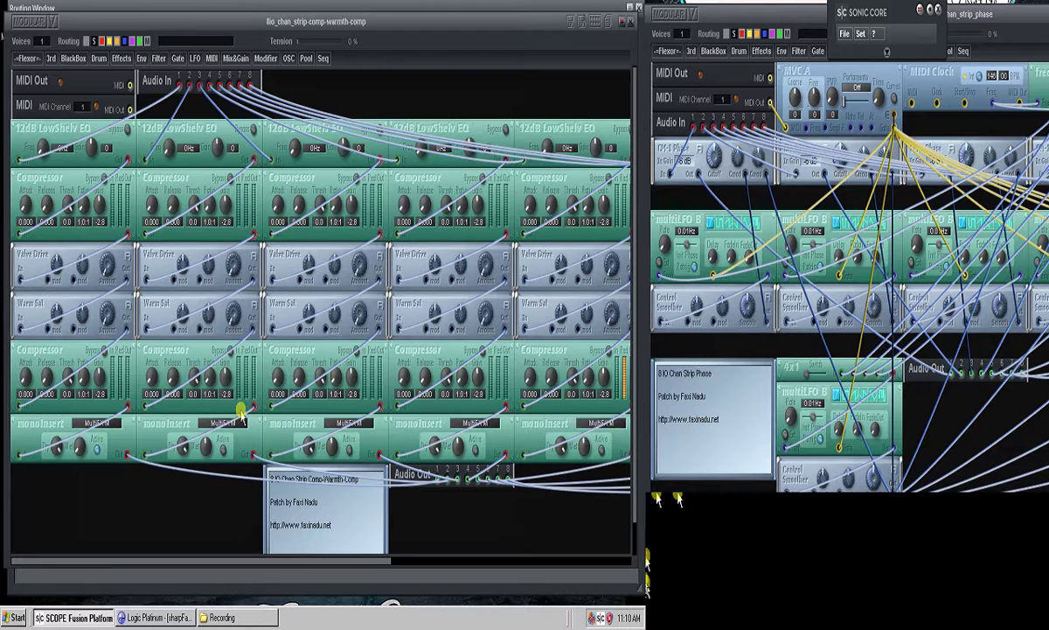
click(588, 21)
click(175, 502)
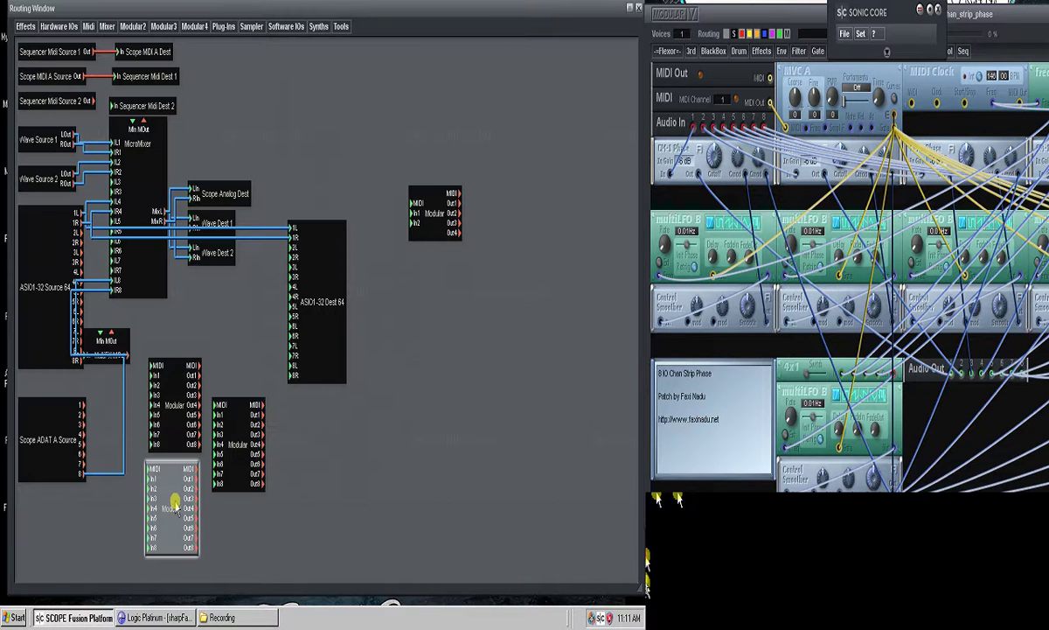
Step: View and close the 8io_chan_strip_24db_lpv patch, and move the phase patch window over the routing window
double_click(176, 505)
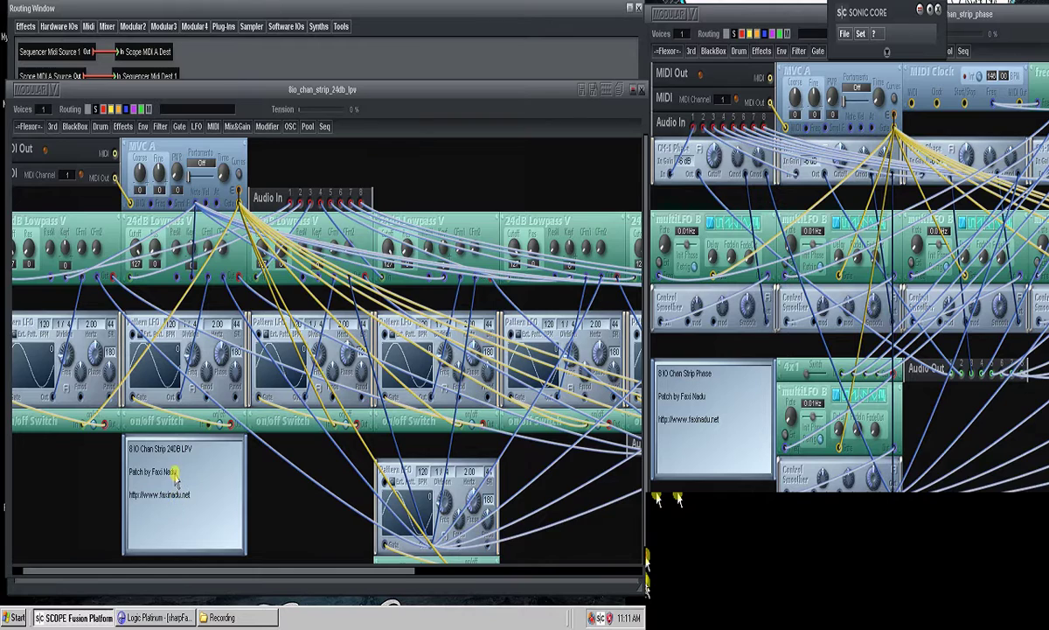
click(641, 88)
drag(736, 33, 88, 38)
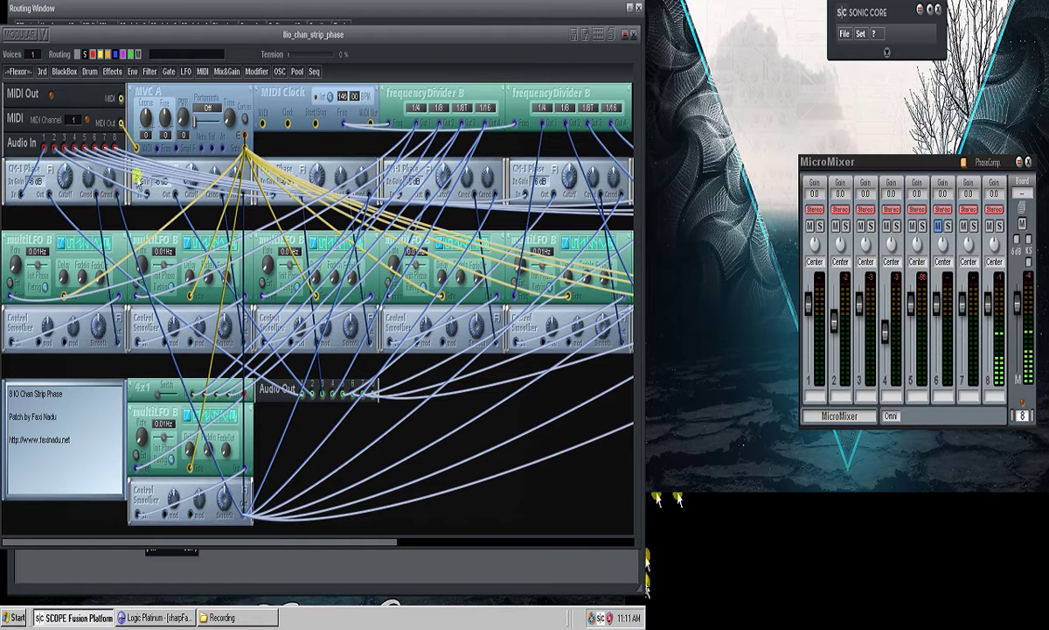
Step: Look across the modules of the 8io_chan_strip_phase patch and close it
drag(313, 552, 190, 540)
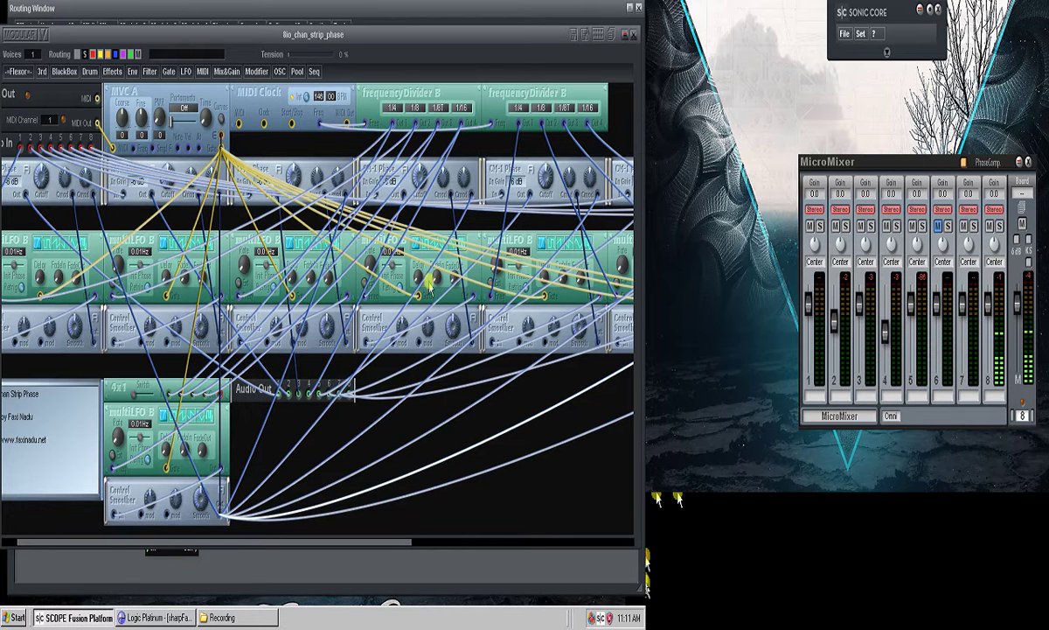
scroll(407, 537, left, 1)
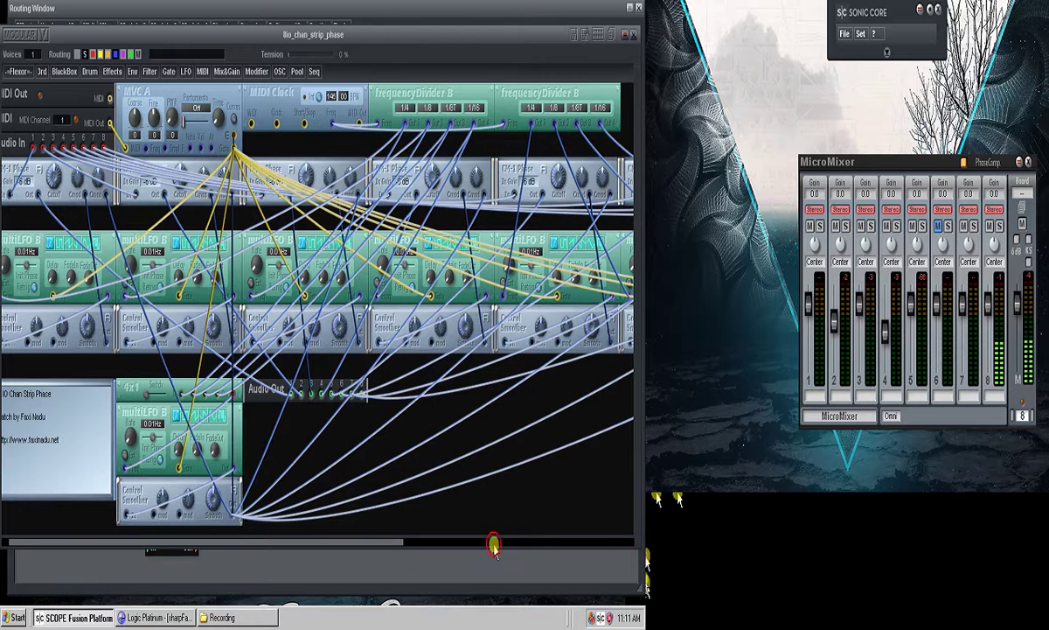
scroll(378, 518, left, 1)
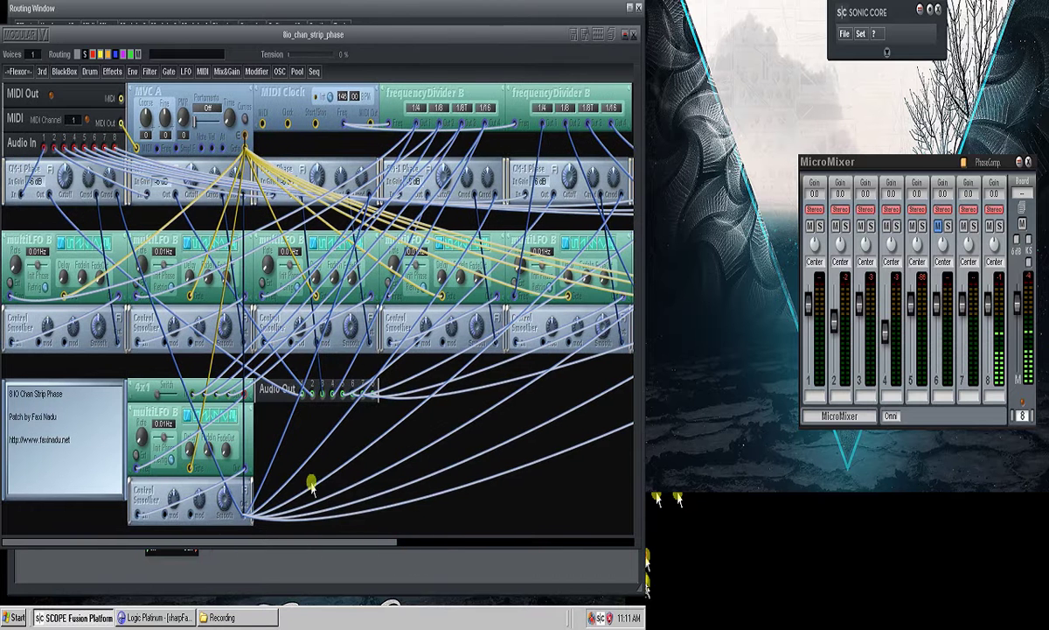
click(633, 35)
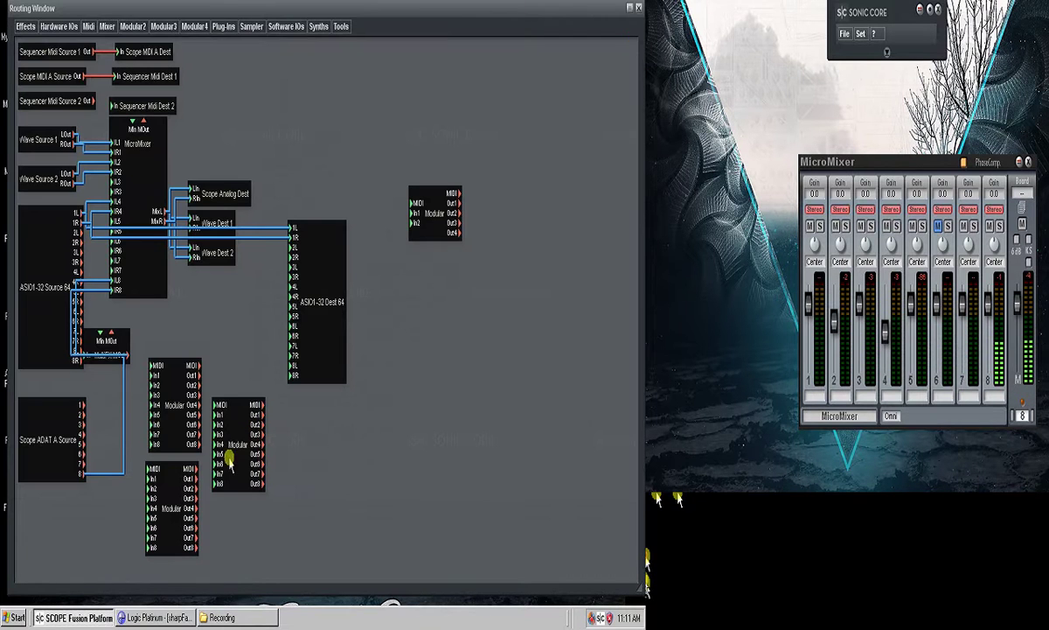
Step: Reopen and close the phase patch, and view and close the 24dB LPV patch
click(179, 429)
double_click(179, 429)
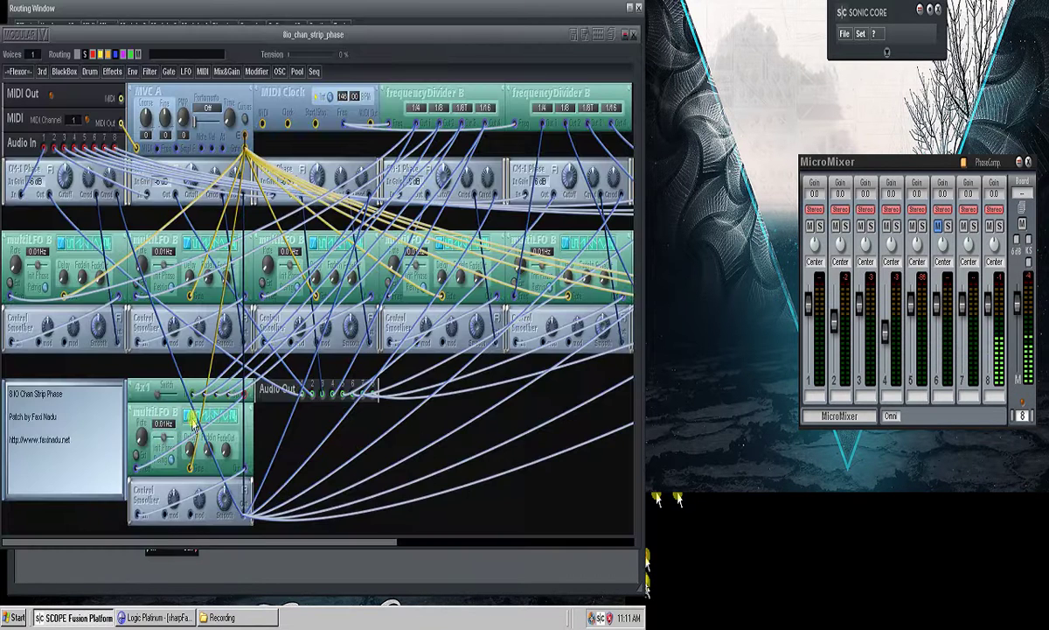
click(593, 32)
click(157, 537)
double_click(157, 481)
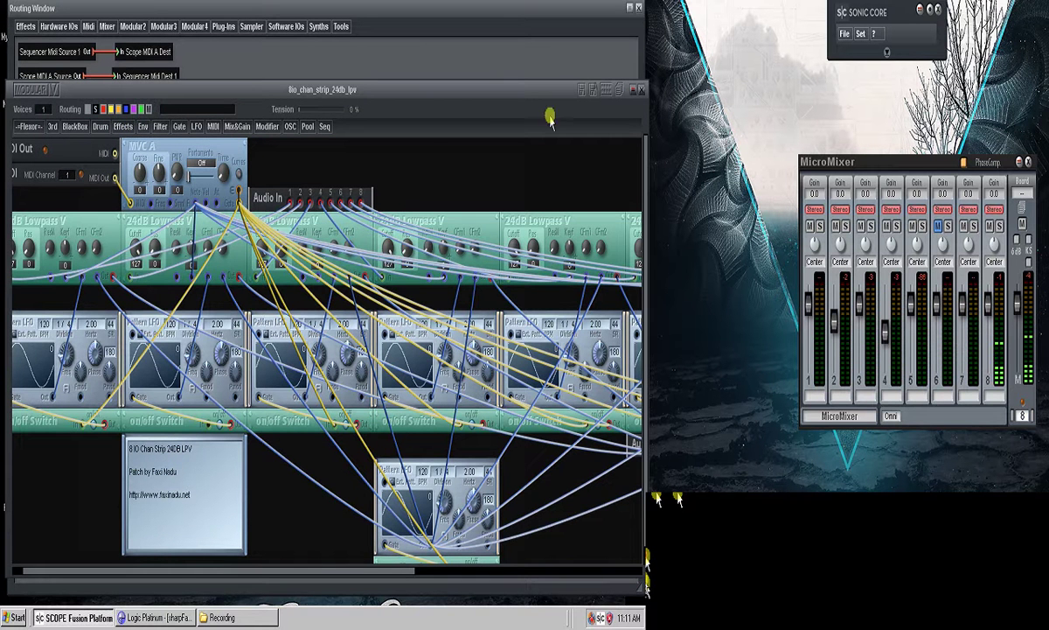
click(640, 92)
Step: Open the comp-warmth-comp channel strip patch to view its module chain, and close it
click(241, 433)
double_click(238, 435)
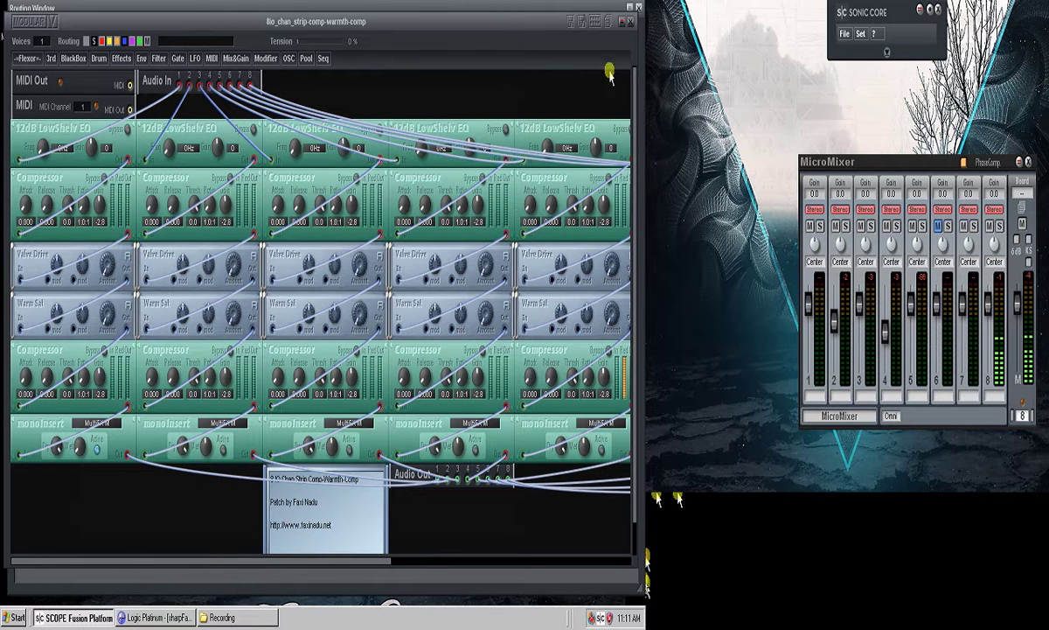
click(631, 22)
Step: Open the phase patch and toggle its cable display until the complete routing is hidden
double_click(172, 424)
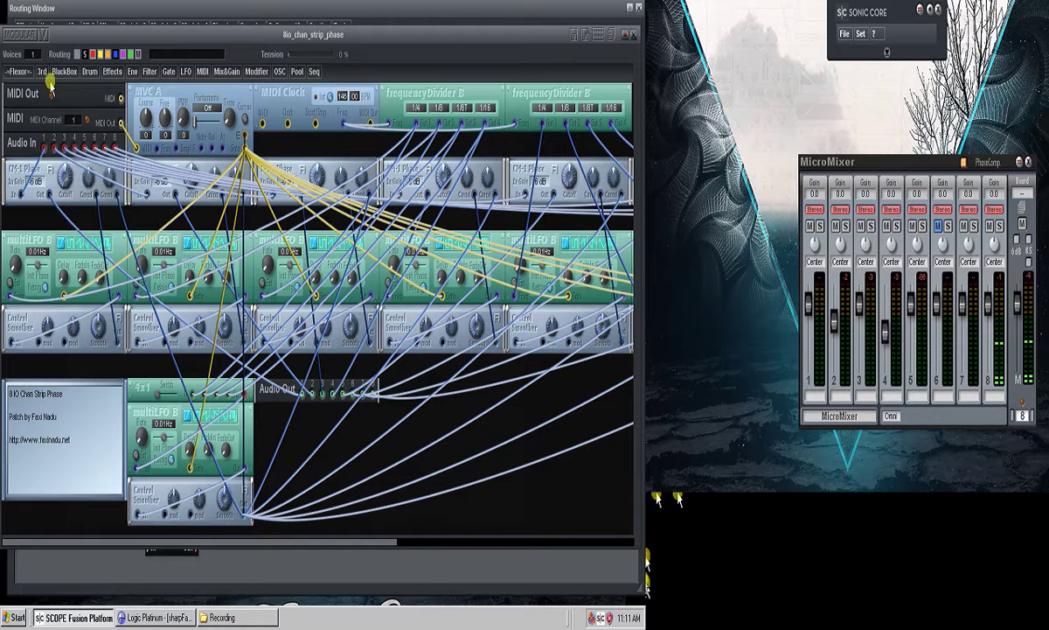
click(70, 53)
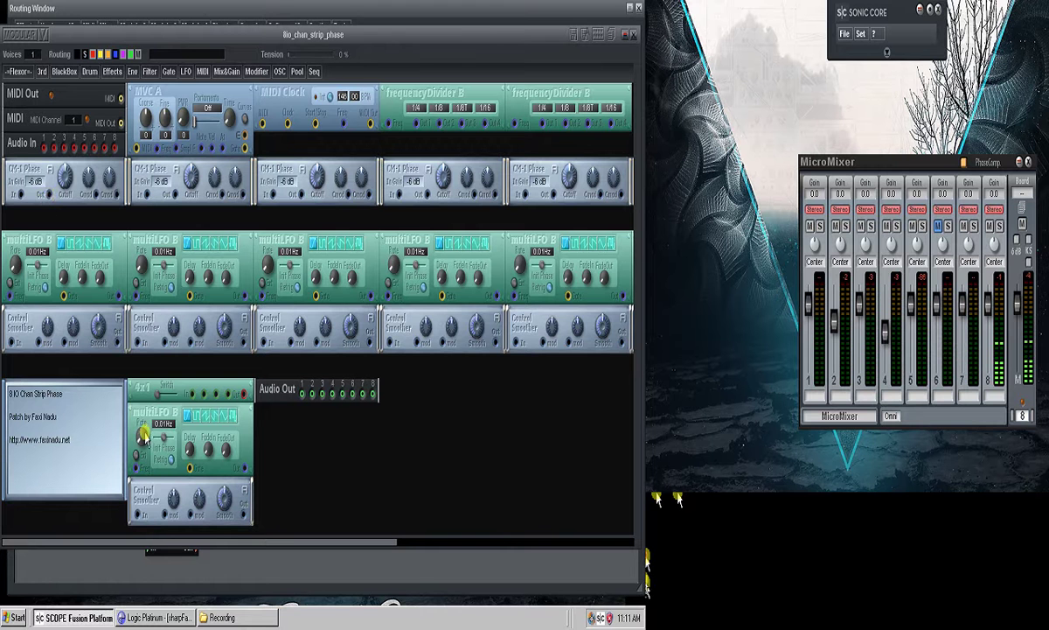
click(77, 54)
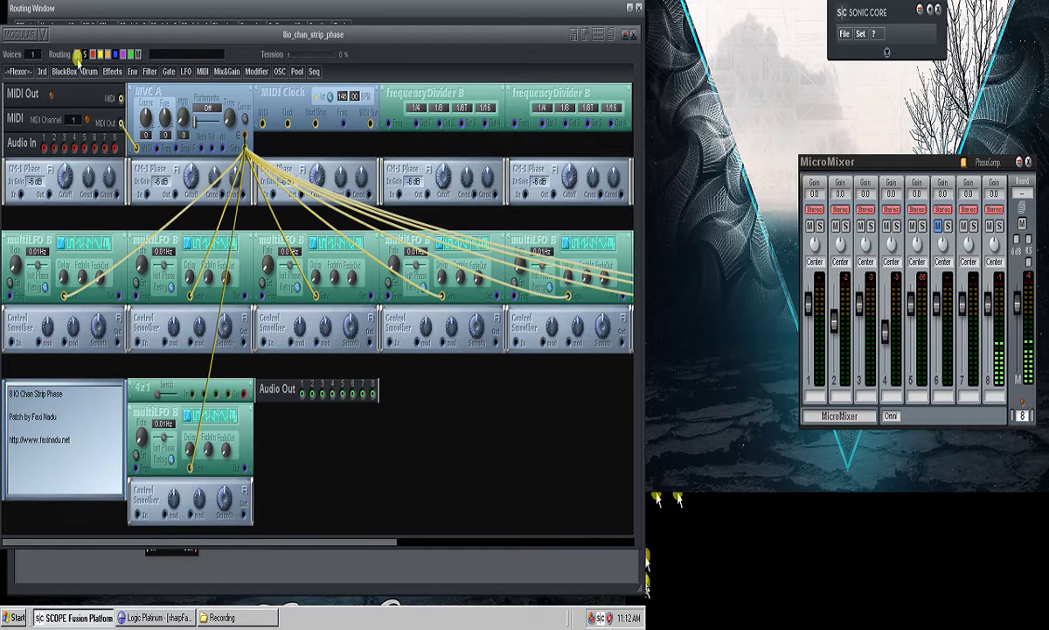
click(77, 54)
click(78, 55)
click(78, 55)
click(78, 55)
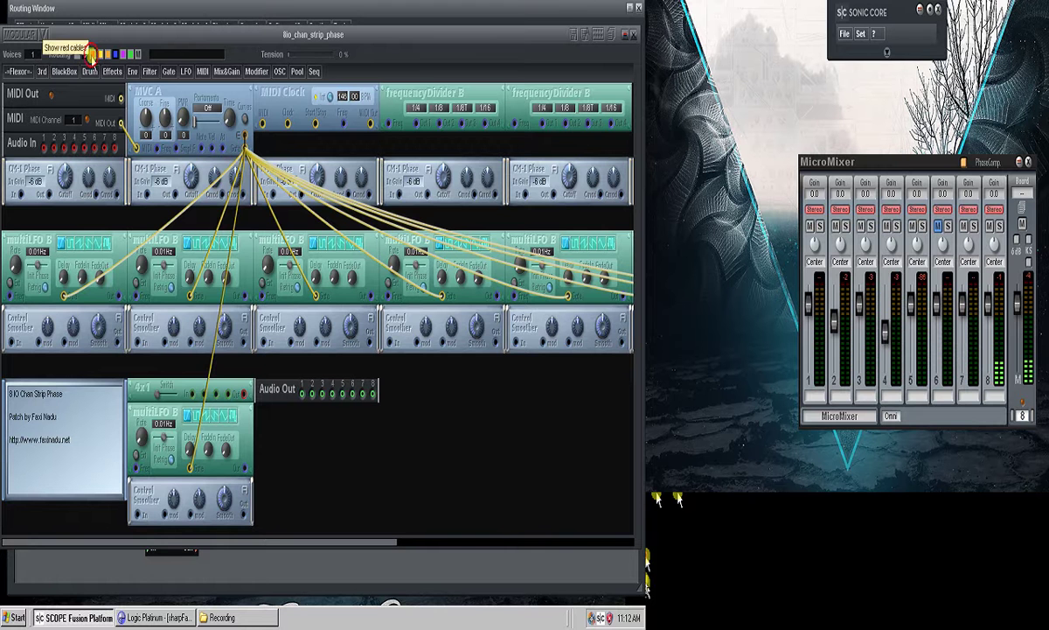
click(78, 55)
click(78, 55)
click(78, 55)
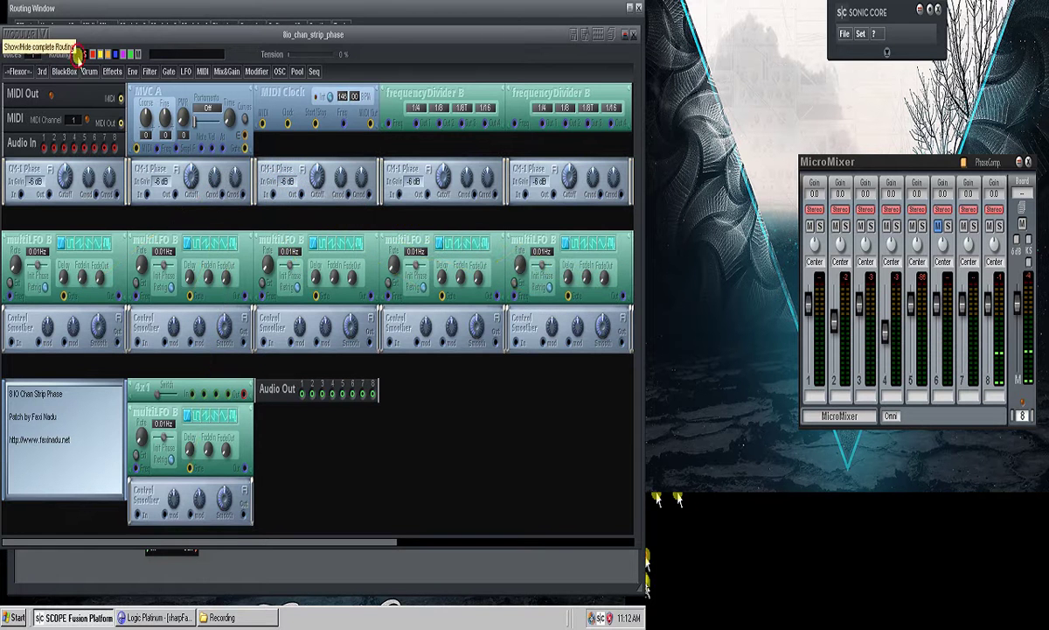
click(78, 55)
click(78, 55)
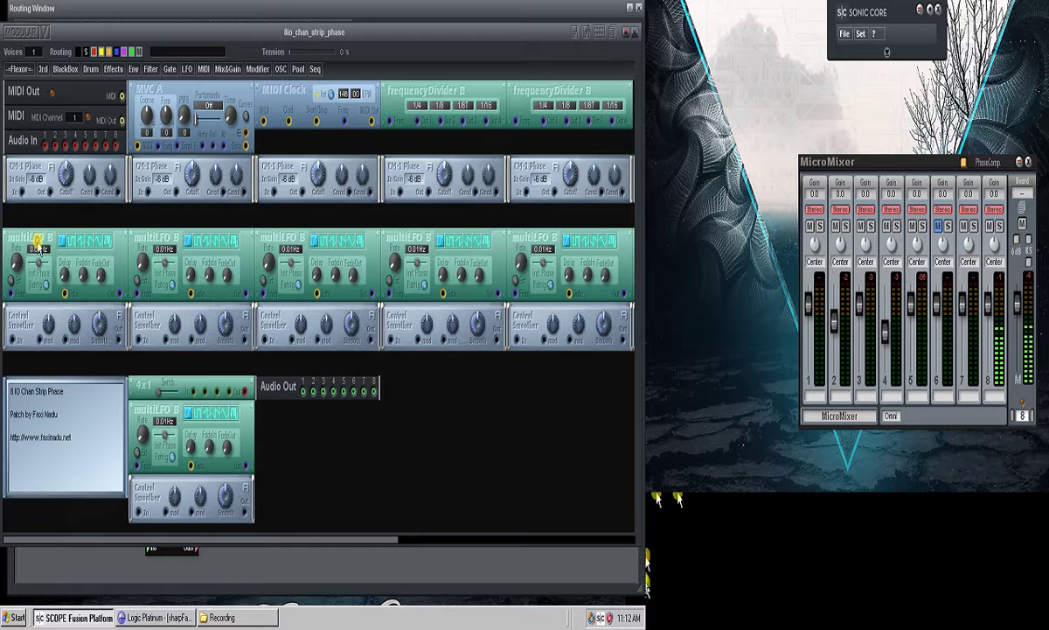
Step: Enable the solo cable display in the phase patch, trace the first multiLFO B's gate cable, and close the patch
click(77, 55)
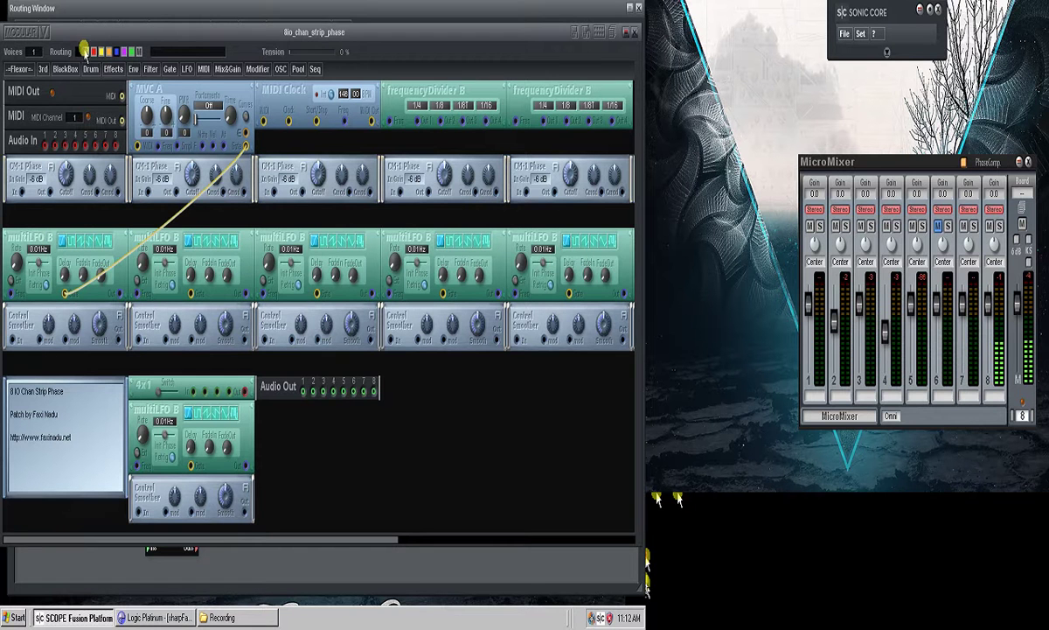
drag(83, 291, 67, 292)
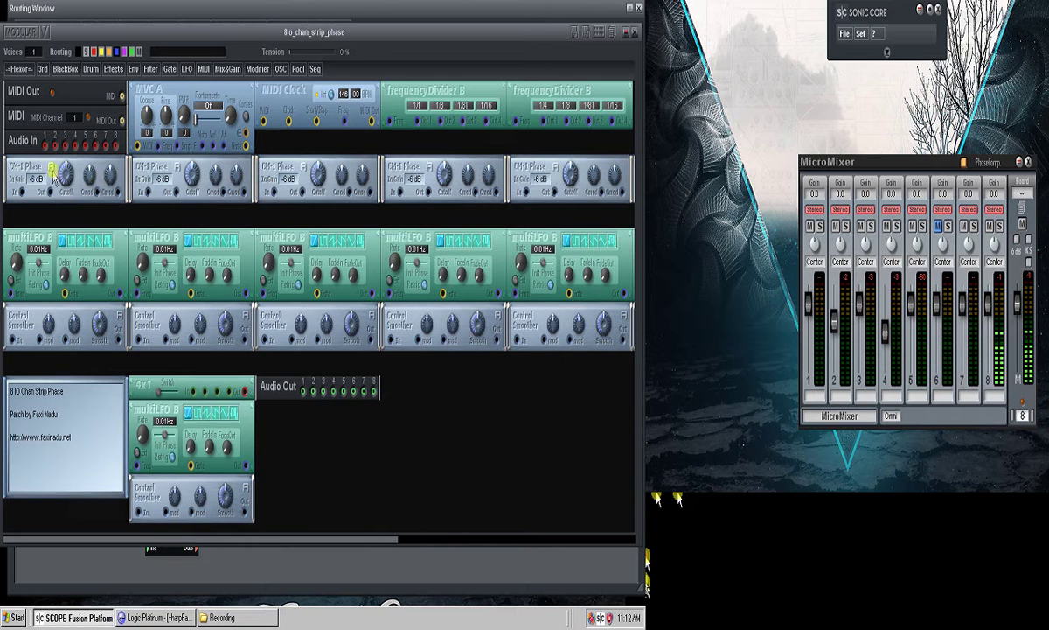
click(634, 32)
Step: Open the 24dB LPV patch, raise its window, and wire the second on/off Switch to MVC A's gate output
double_click(162, 496)
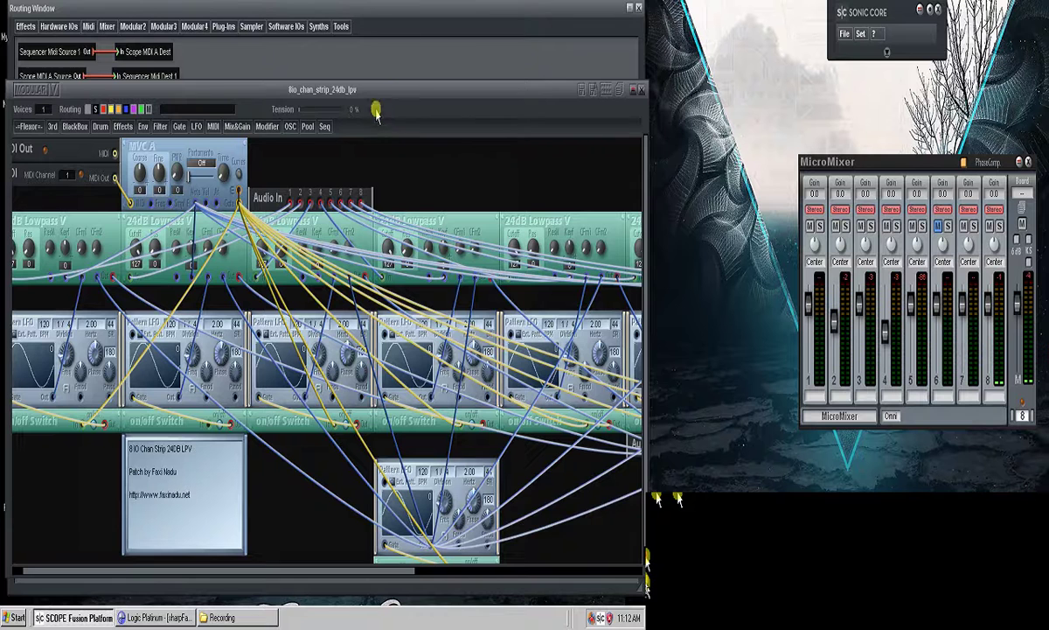
drag(387, 93, 382, 59)
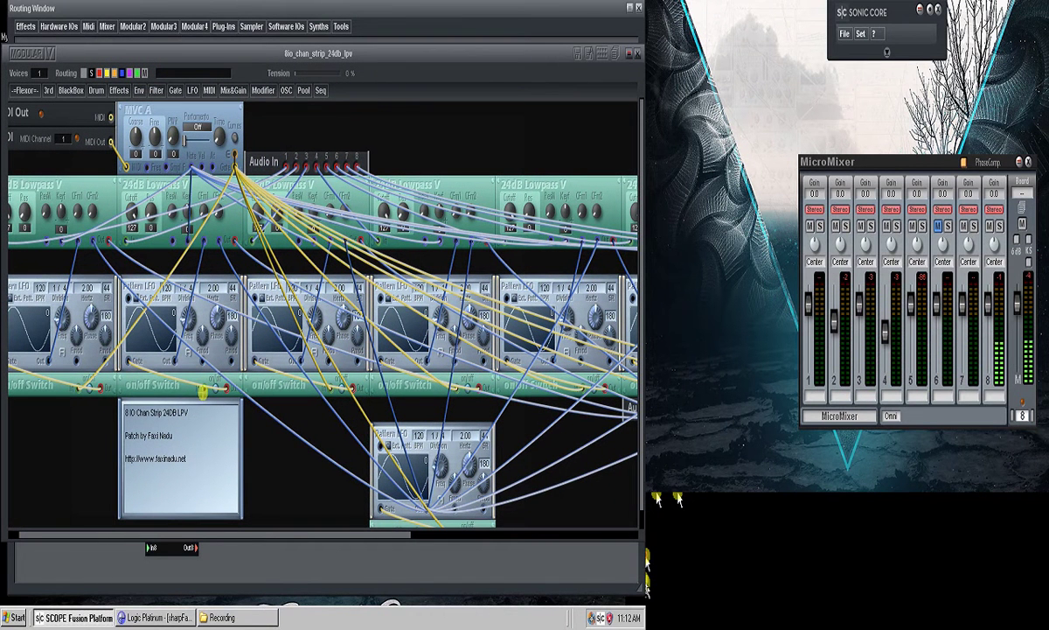
drag(208, 395, 219, 140)
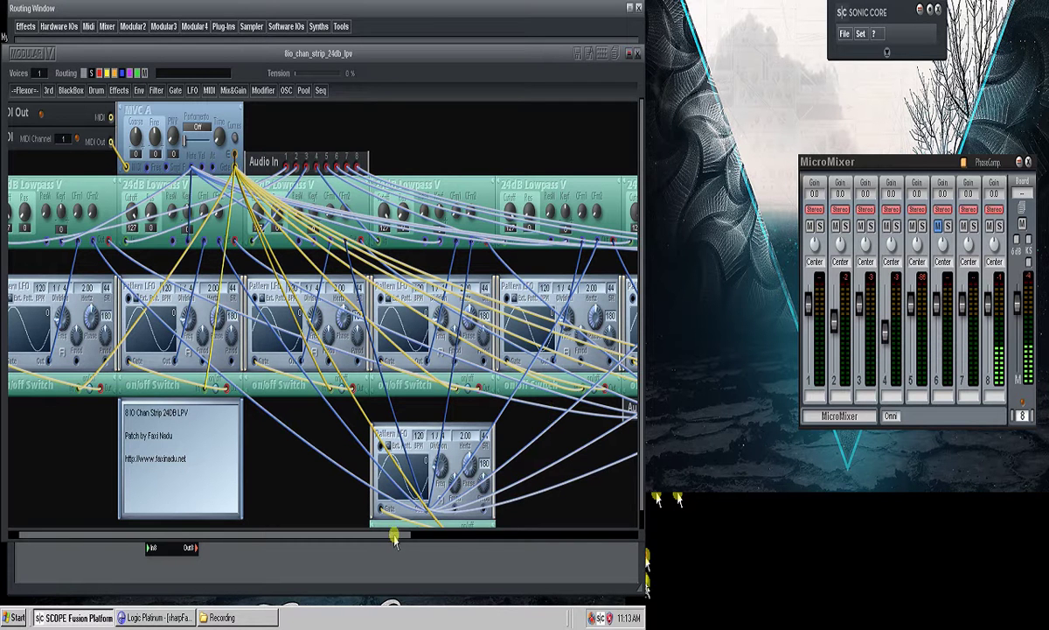
Step: Enlarge the 24dB LPV patch window to include the lowest on/off Switch, view the first channel's modules, and close it
drag(639, 552, 644, 573)
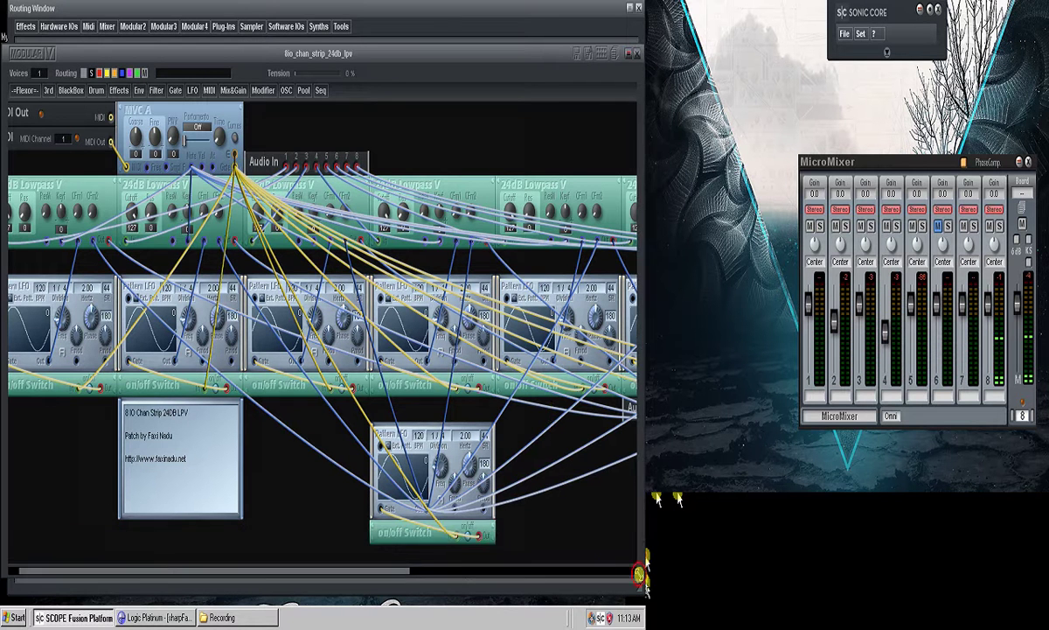
drag(398, 569, 166, 582)
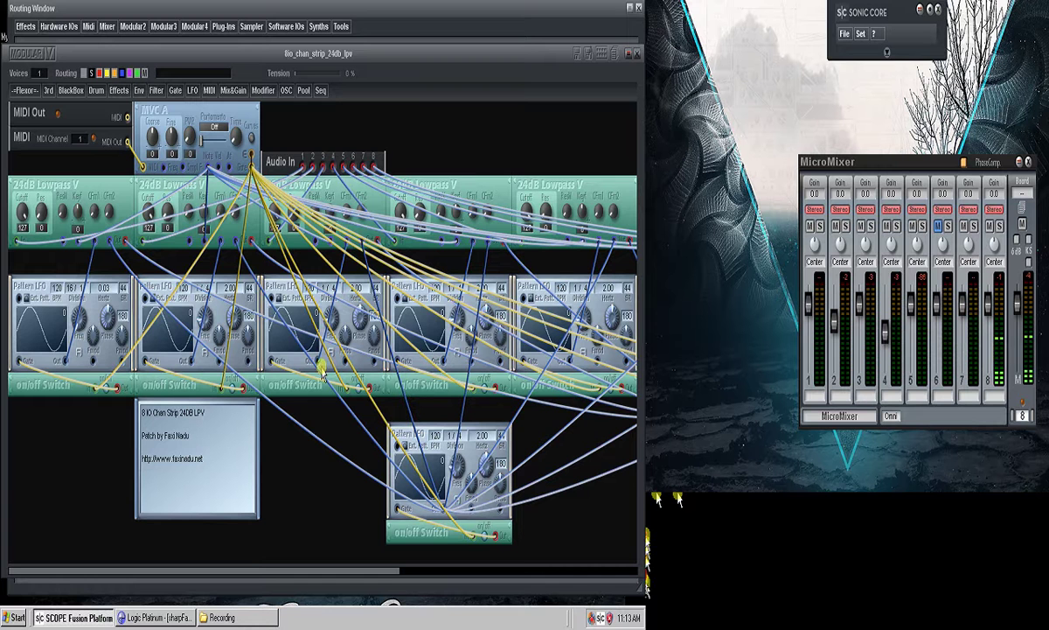
click(594, 53)
Step: Reopen the lowest eight-input Modular to view the 24dB LPV patch, and close it
click(173, 484)
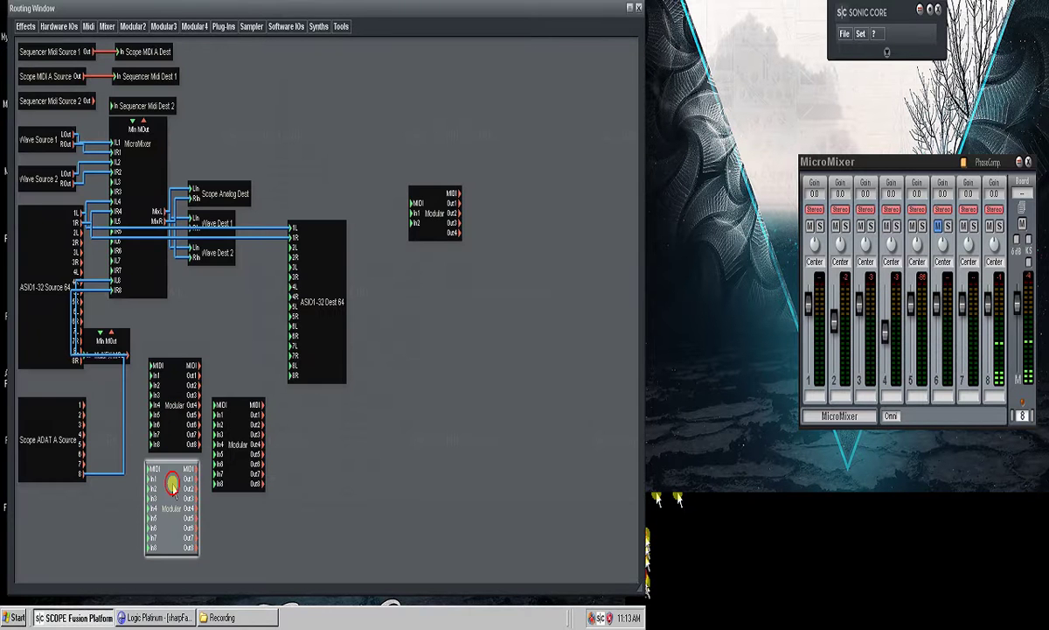
double_click(173, 486)
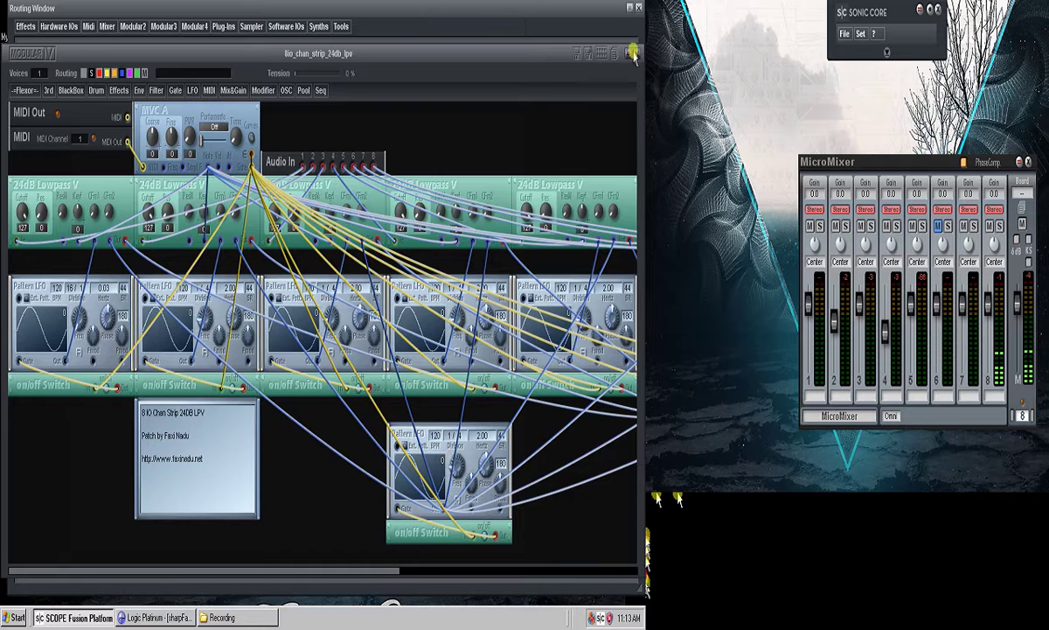
click(601, 54)
Step: View the phase patch of the upper eight-input Modular twice, closing it each time
click(178, 383)
double_click(177, 383)
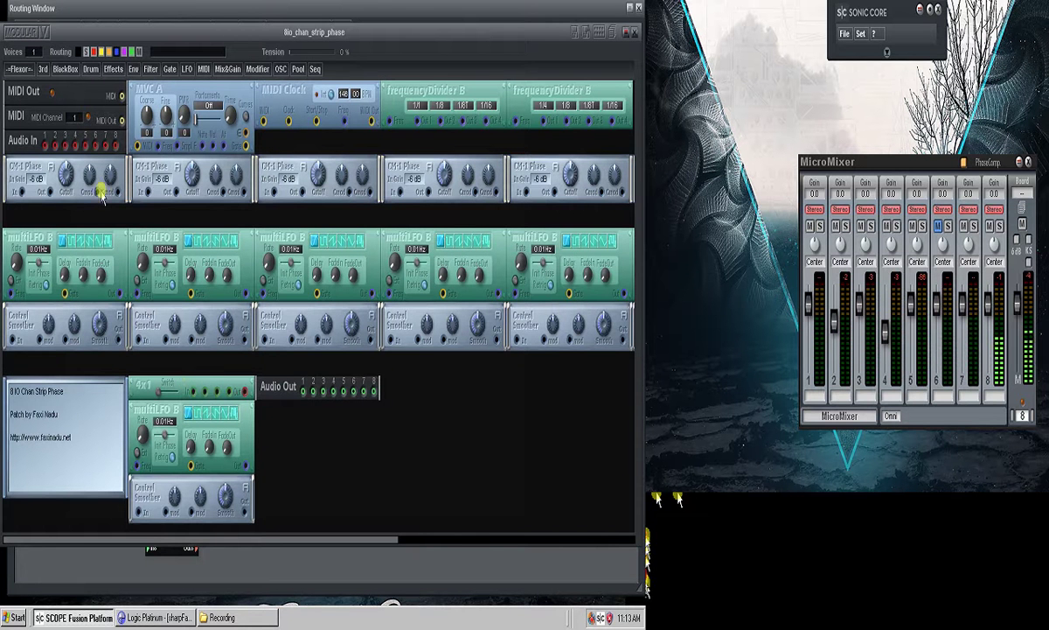
click(636, 32)
double_click(171, 410)
click(595, 33)
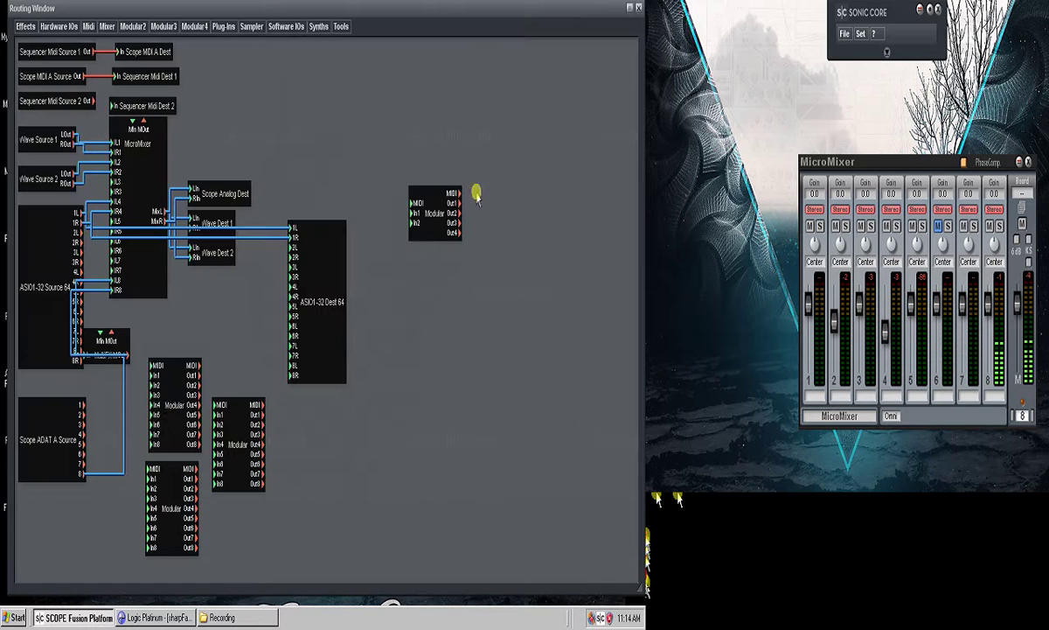
Step: View the phase, 24dB LPV and comp-warmth-comp channel strip patches in turn, closing each one
double_click(158, 387)
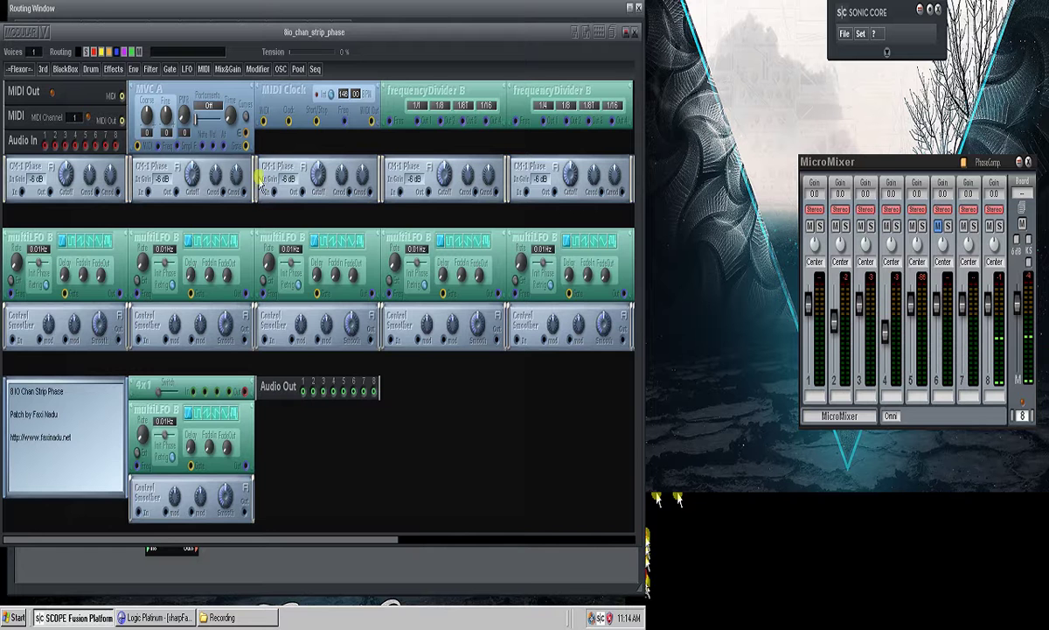
click(634, 35)
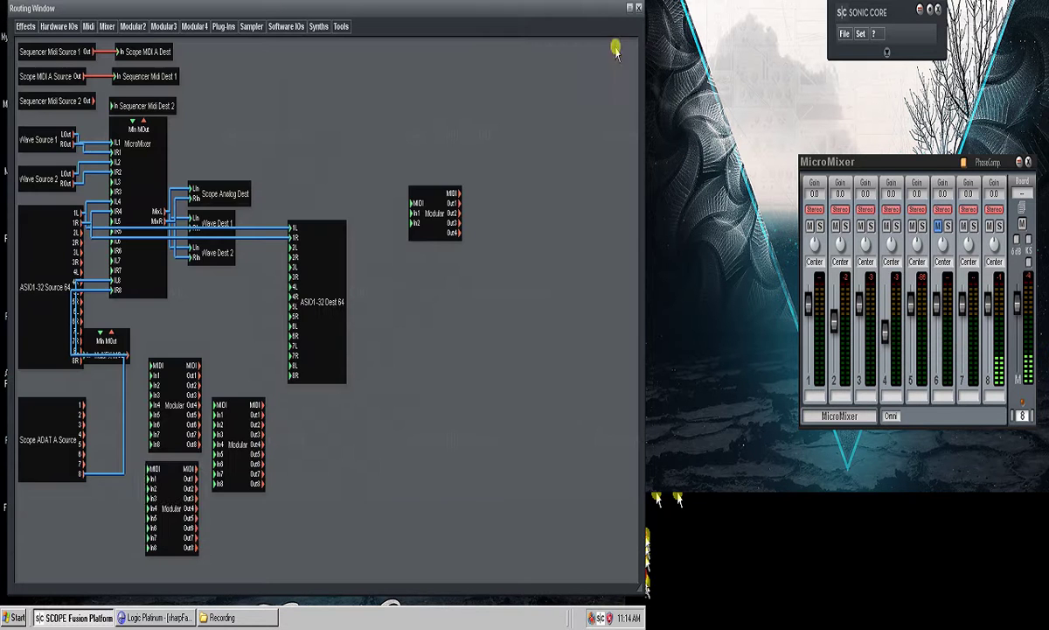
double_click(154, 460)
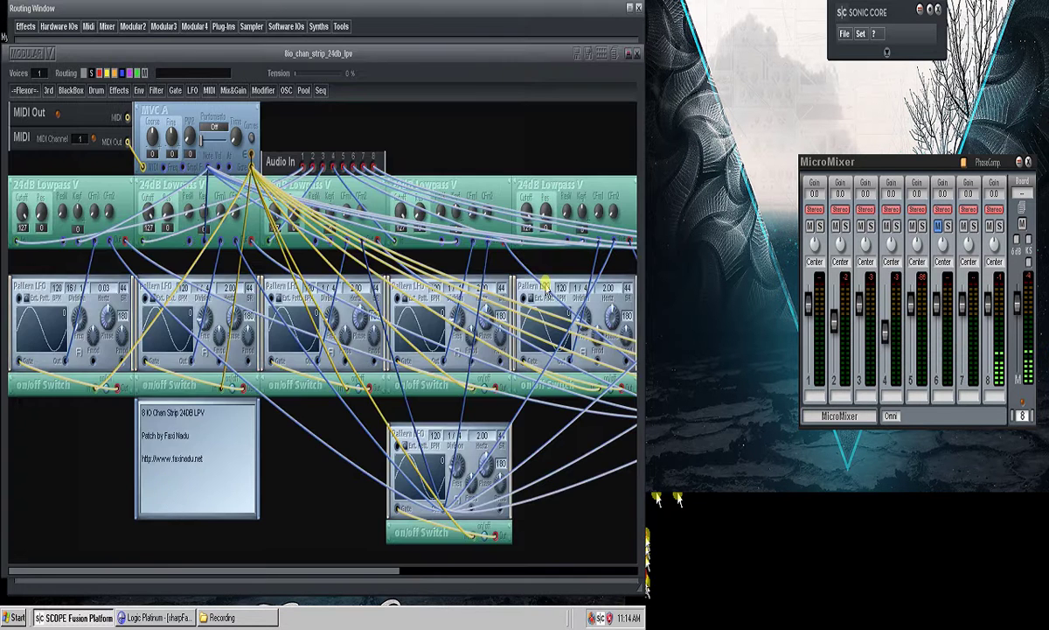
click(637, 54)
double_click(231, 407)
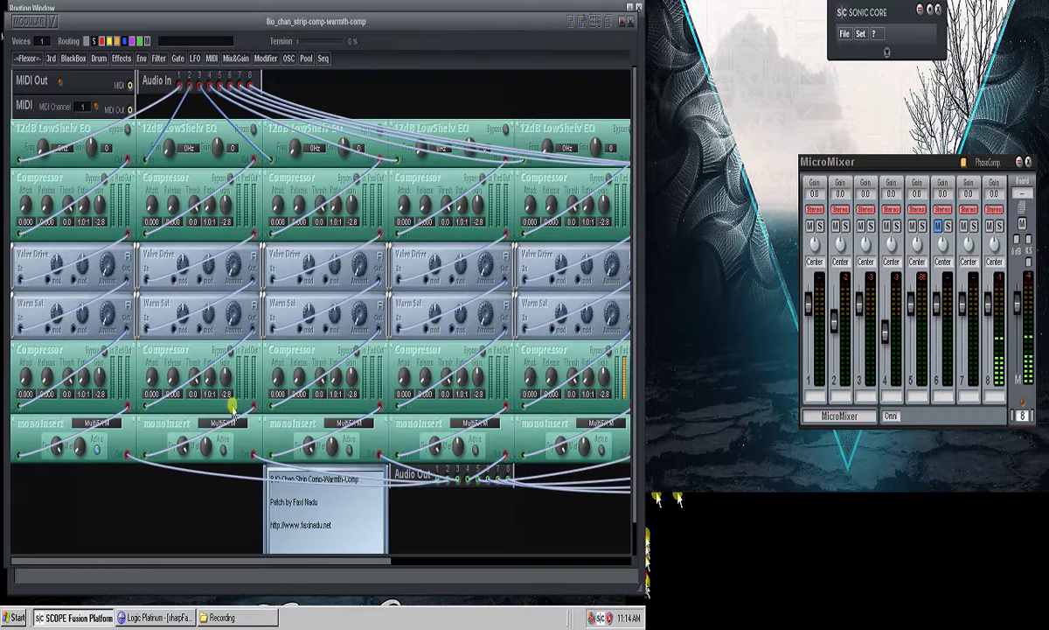
click(584, 23)
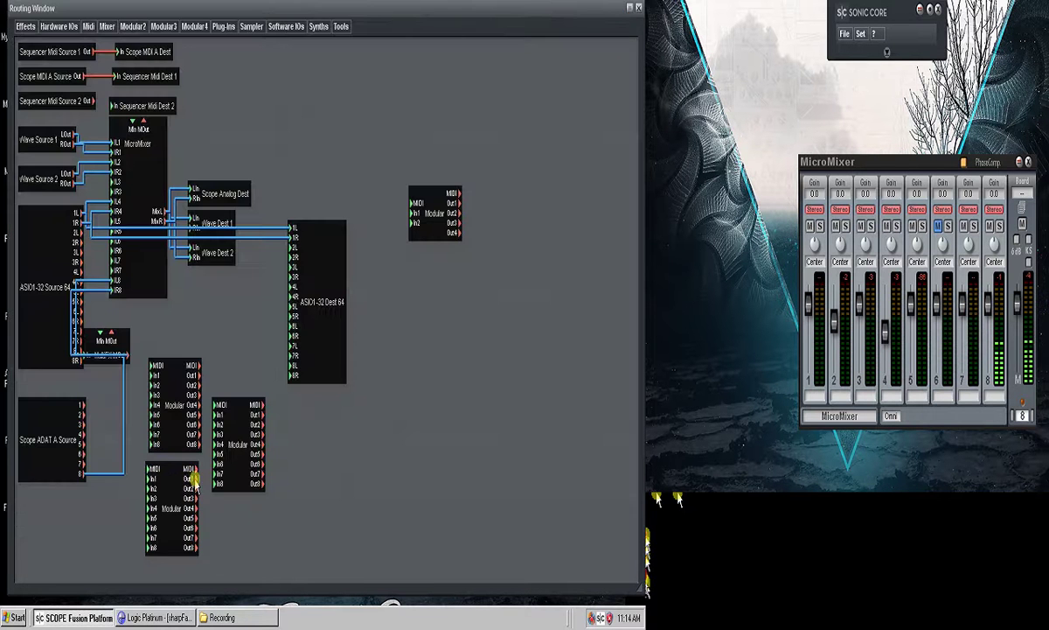
Step: Examine the lowpass filters and Pattern LFOs of the 24dB LPV patch, and close it
click(166, 478)
double_click(167, 478)
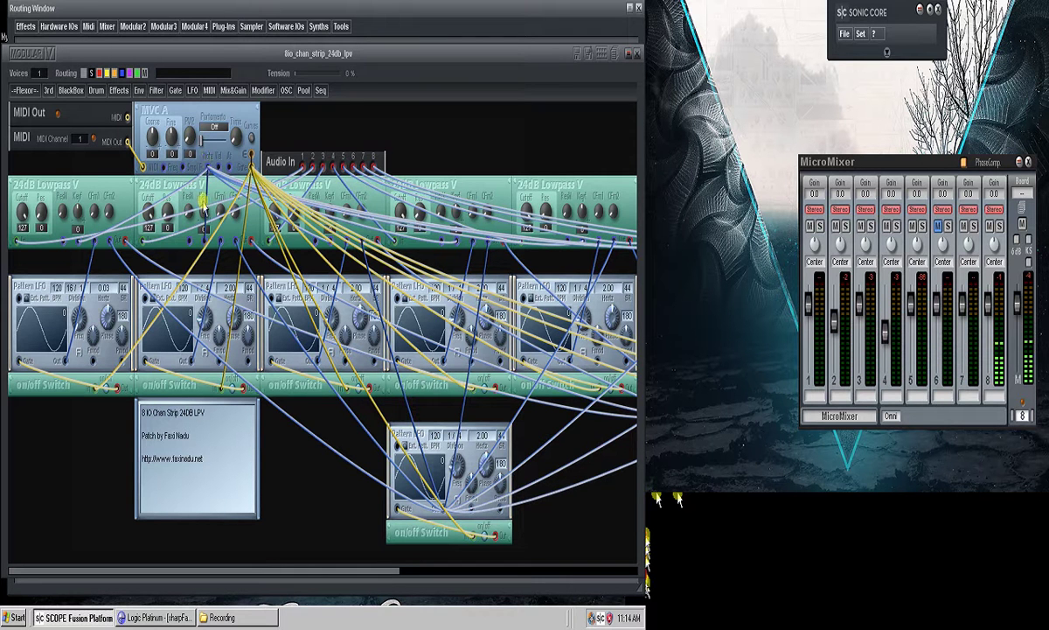
click(634, 56)
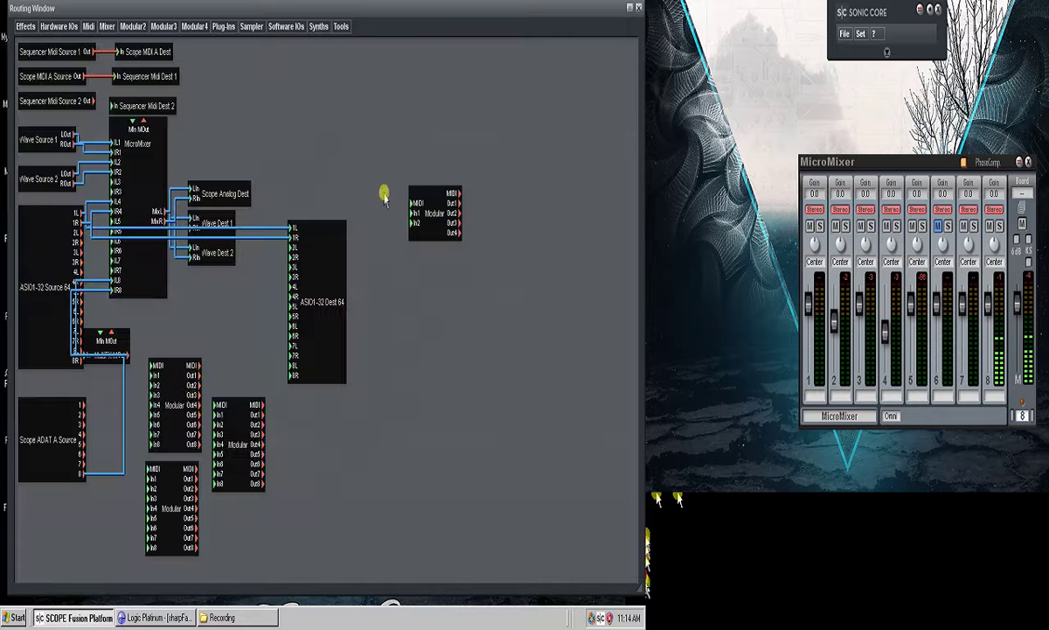
Step: View and close the phase patch, align its Modular above the lowest one, and select the comp-warmth-comp Modular
click(177, 376)
double_click(178, 376)
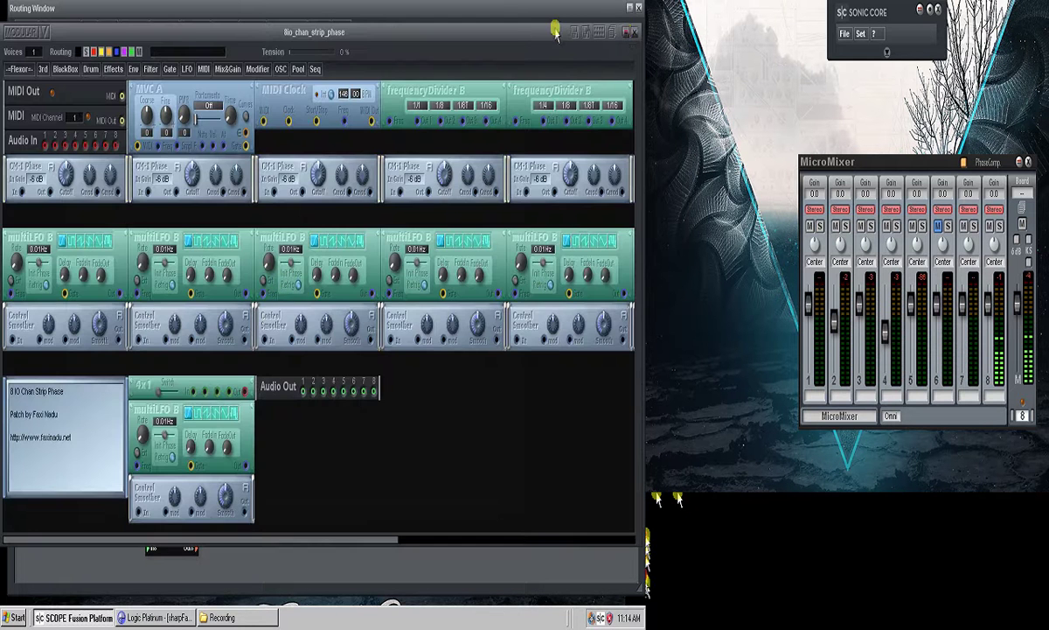
click(634, 33)
click(215, 409)
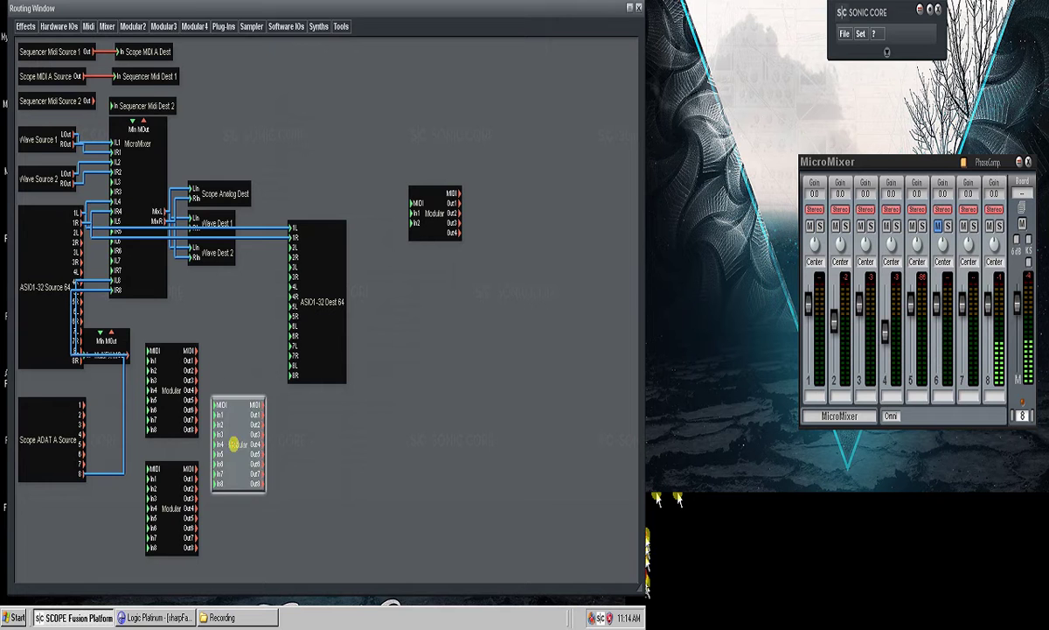
Step: View the comp-warmth-comp channel strip patch, glance at its drum module list, and close it
double_click(215, 409)
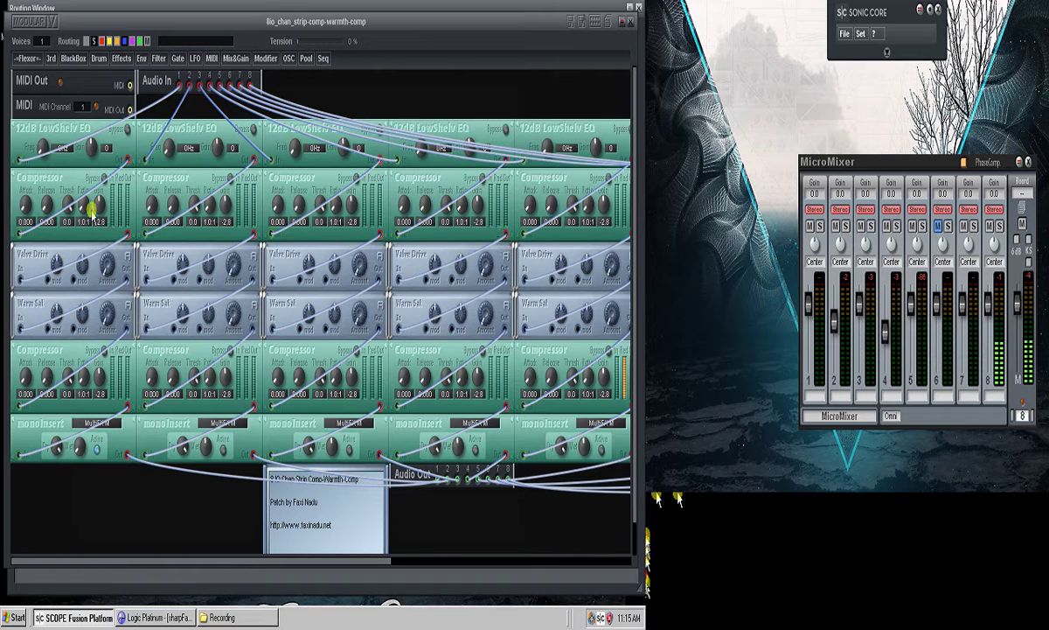
click(39, 59)
mouse_move(89, 62)
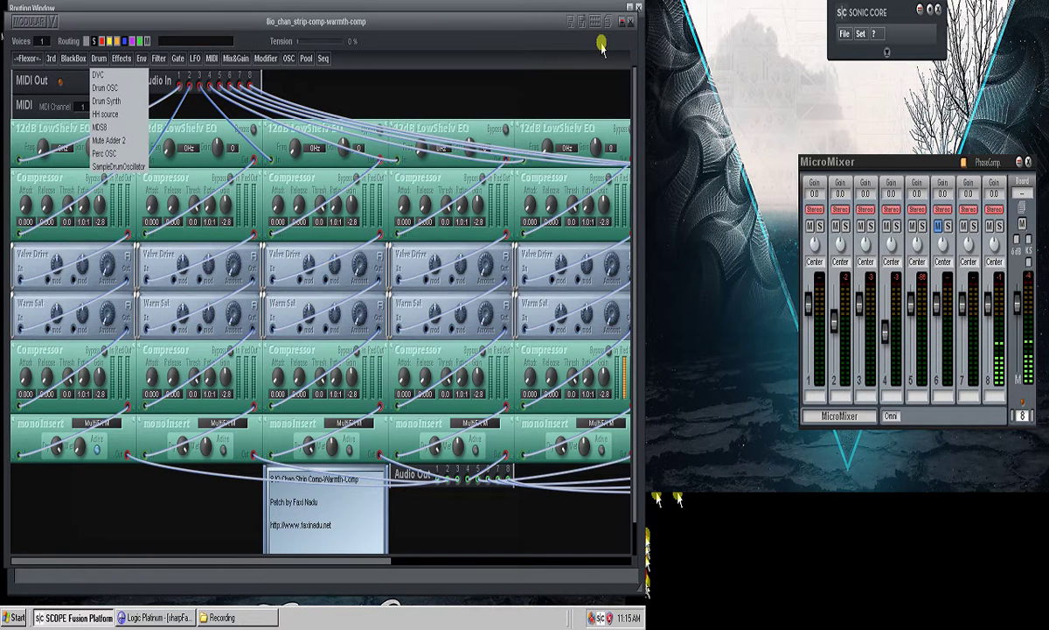
click(631, 22)
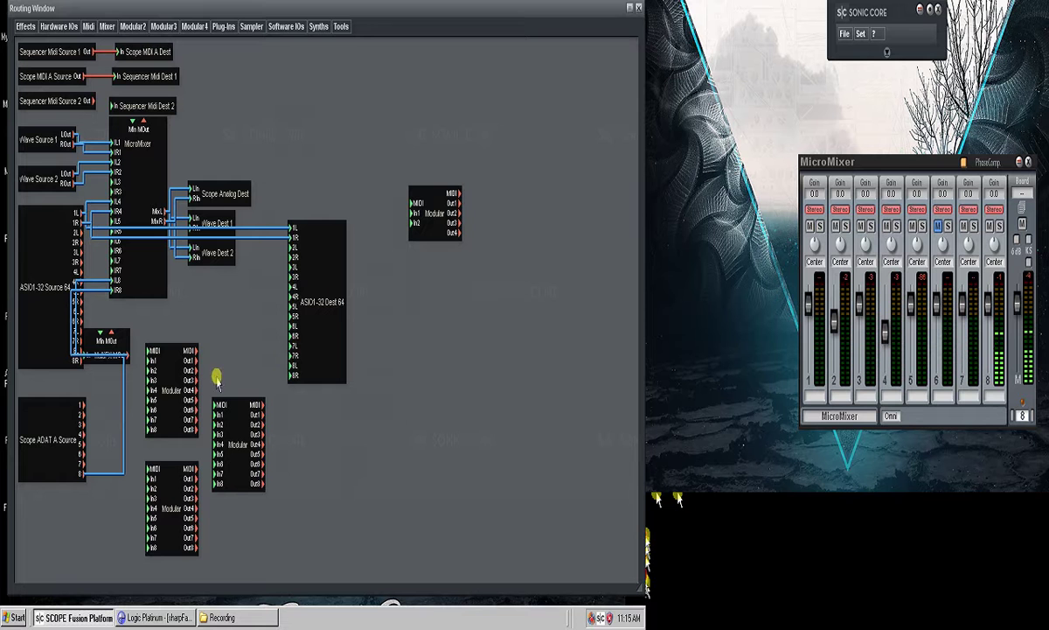
Step: Shift the phase Modular slightly down, and view the comp-warmth-comp patch again before closing it
drag(159, 380, 168, 413)
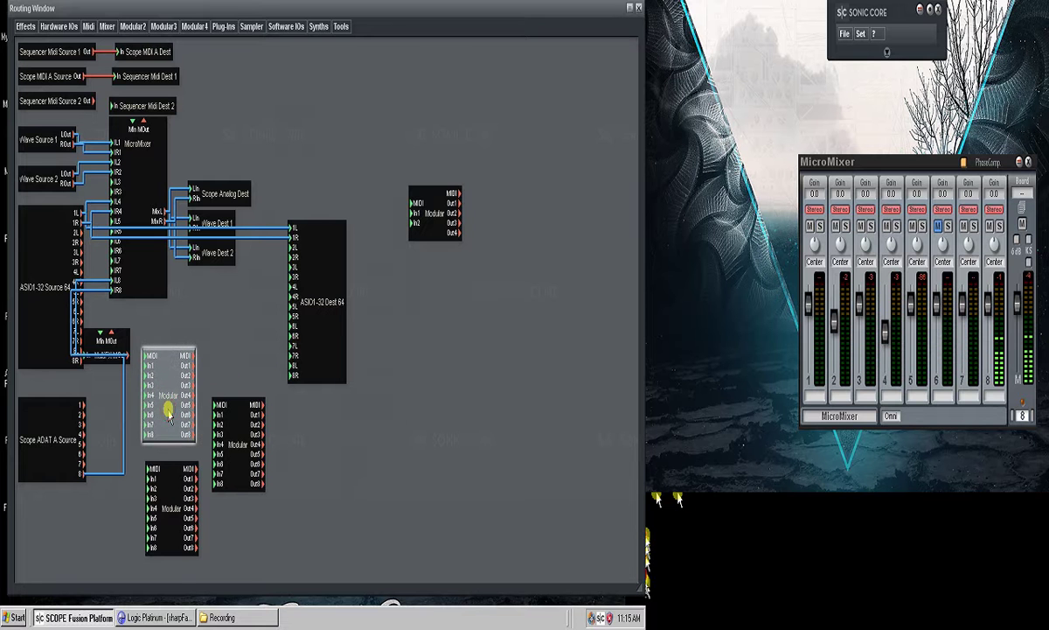
double_click(214, 409)
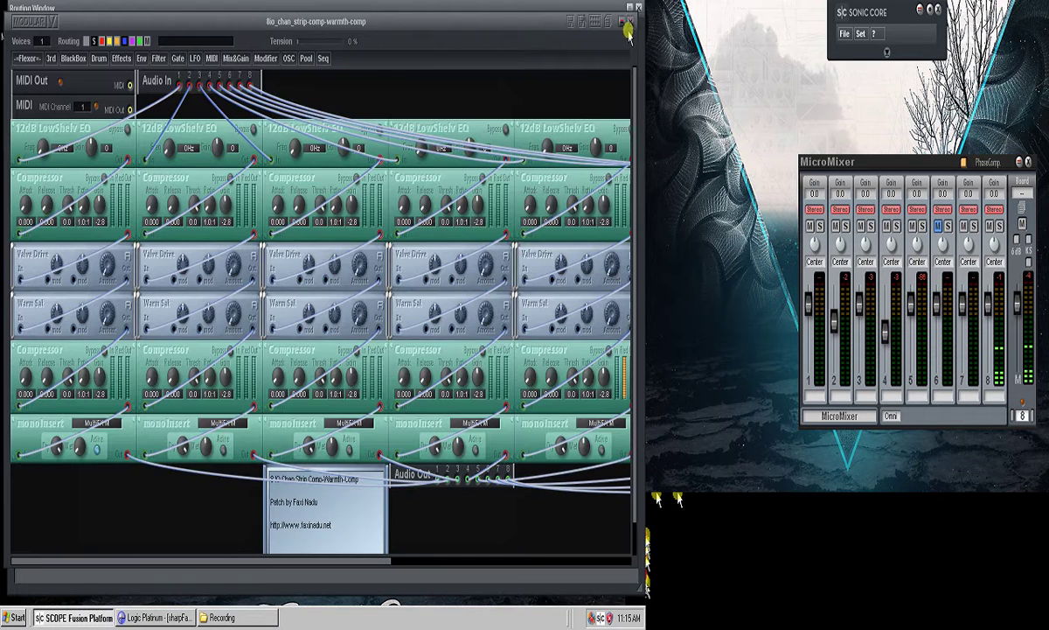
click(624, 27)
Step: Show the yellow control cables in the phase patch, and close it
double_click(155, 365)
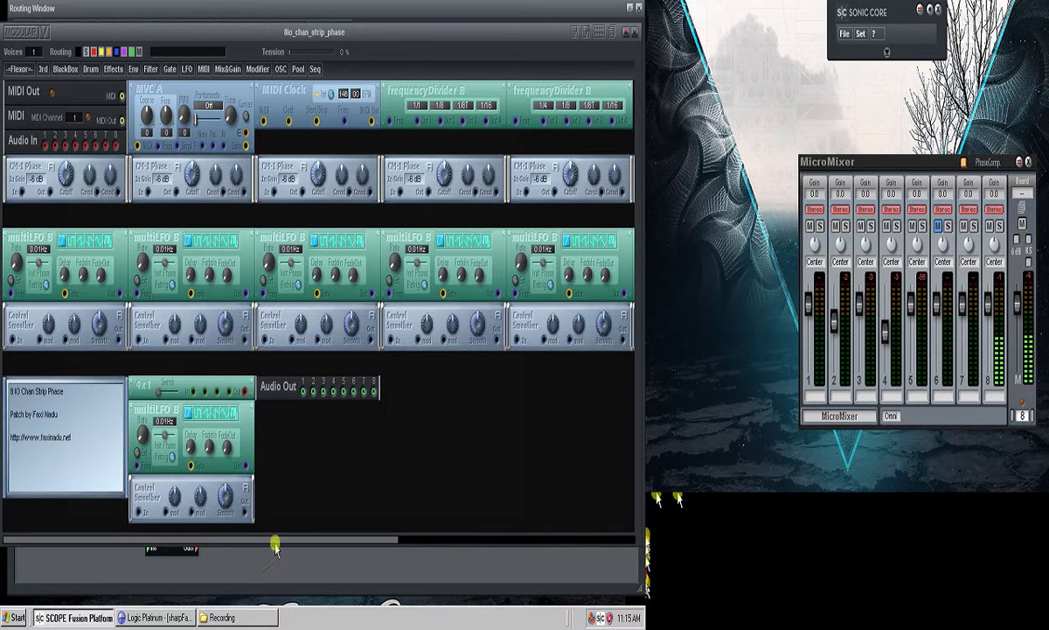
click(80, 52)
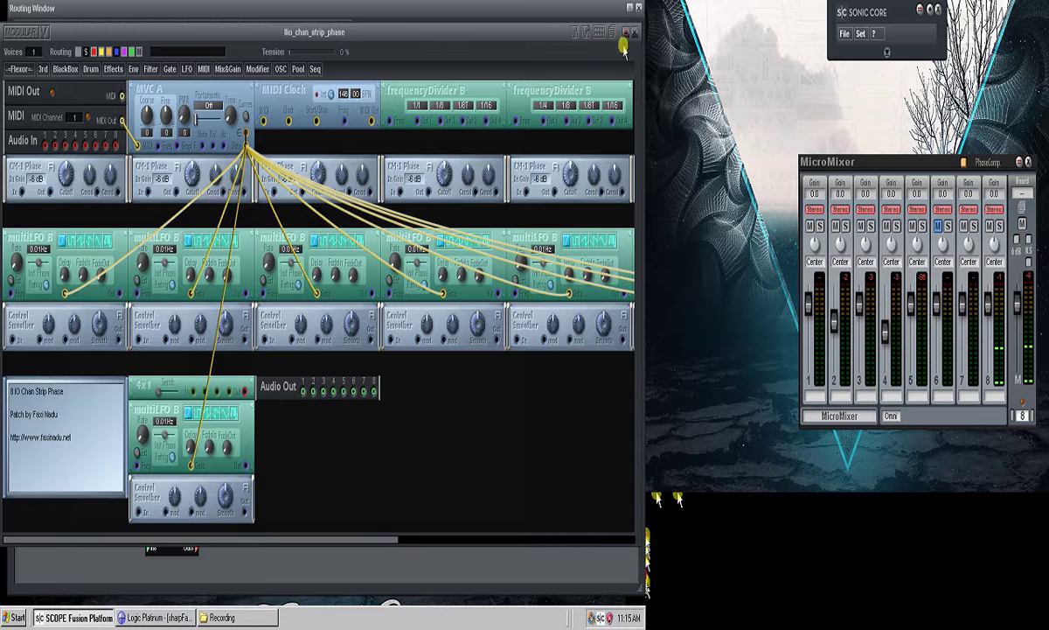
click(587, 33)
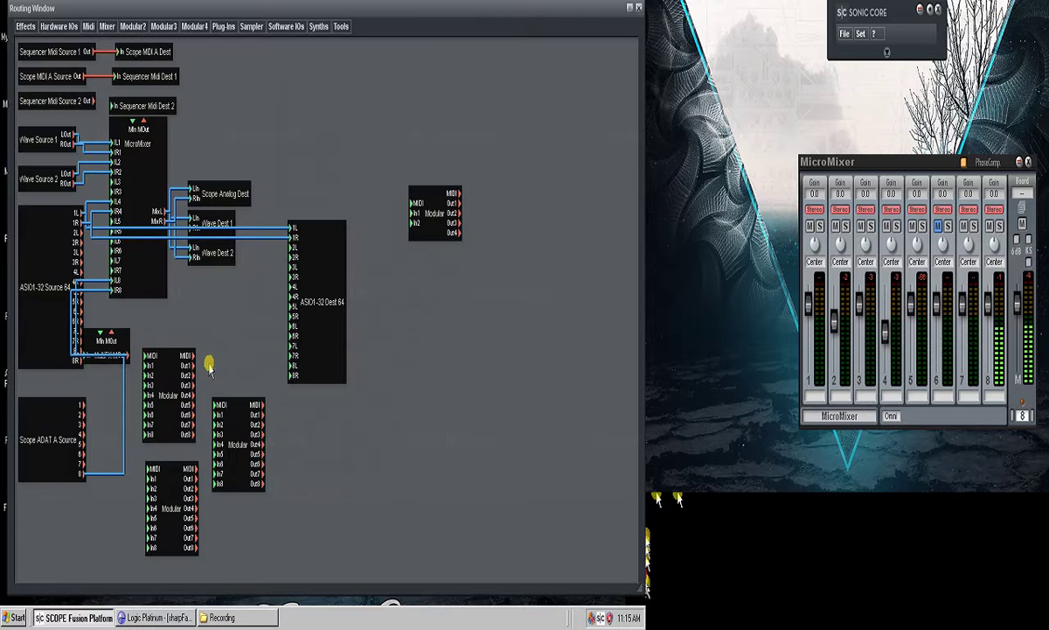
Step: Move the lowest Modular beyond the comp-warmth-comp one, and view the phase and 24dB LPV patches in turn, closing each
drag(175, 488, 335, 433)
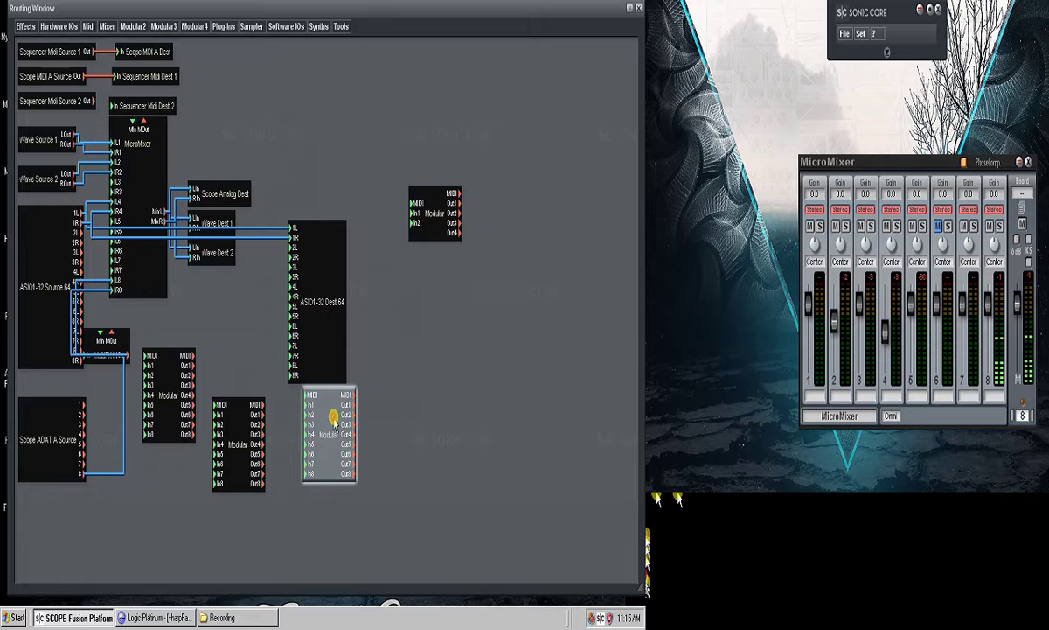
click(163, 390)
double_click(162, 390)
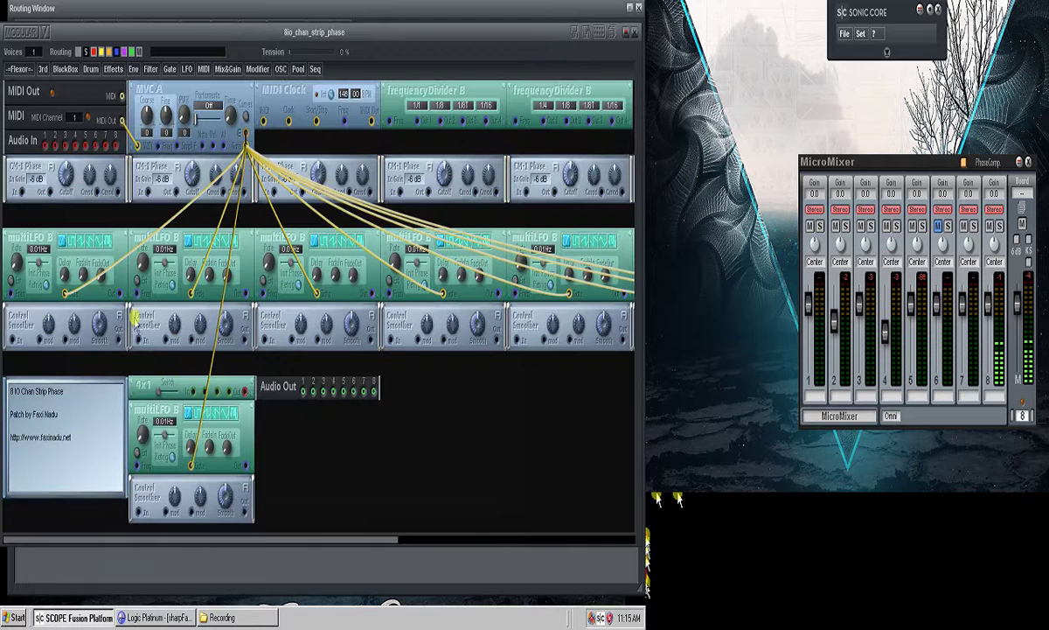
click(597, 29)
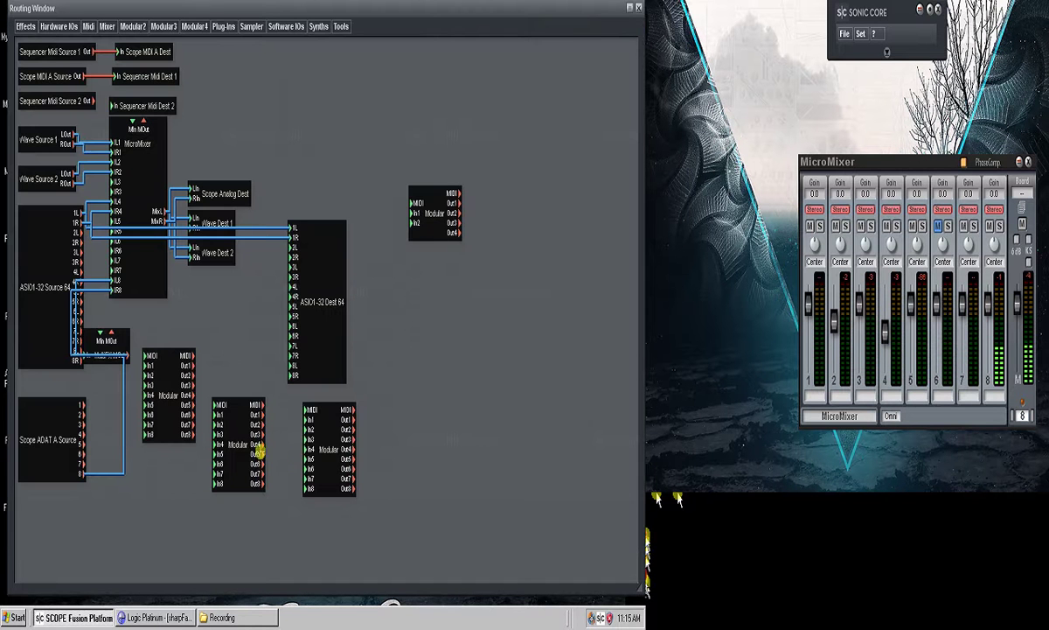
double_click(330, 435)
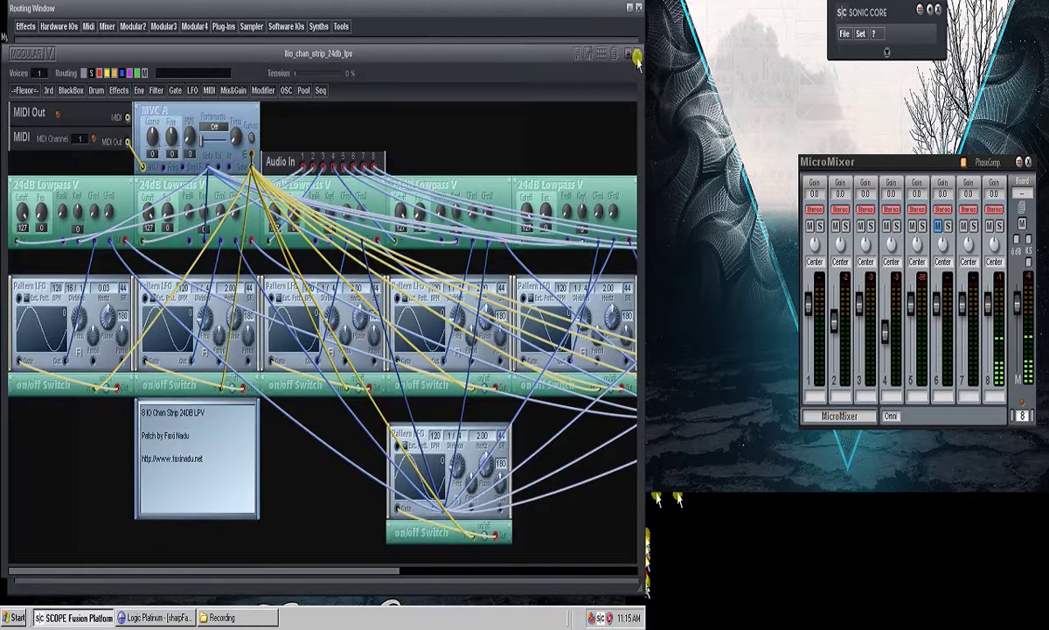
click(600, 54)
Step: Place the 24dB LPV Modular below the phase one and connect its eight outputs to the comp-warmth-comp Modular's inputs
drag(310, 429, 167, 516)
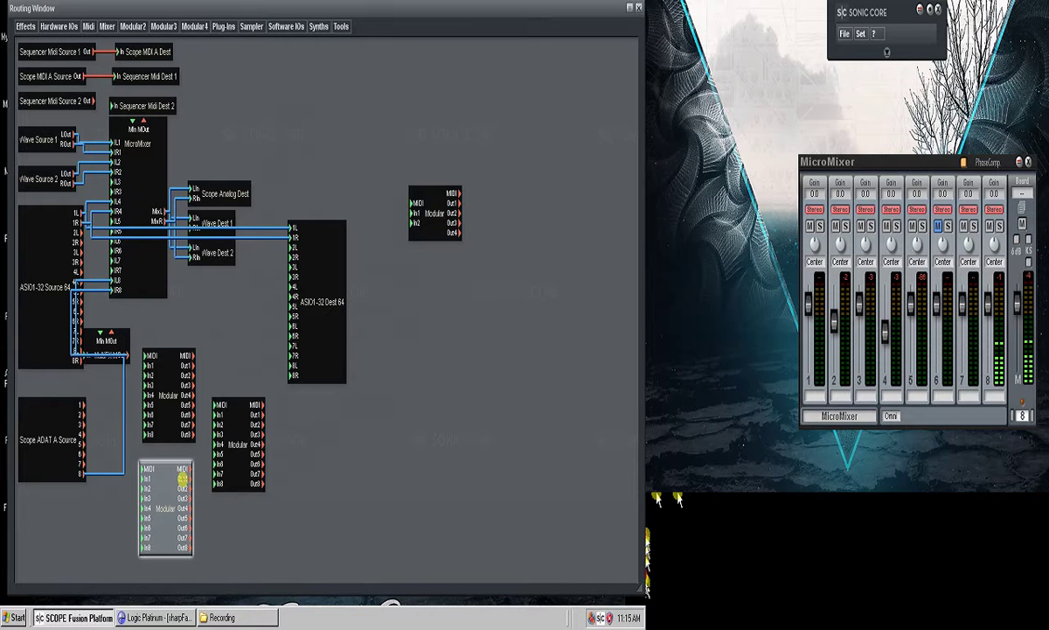
drag(221, 414, 223, 420)
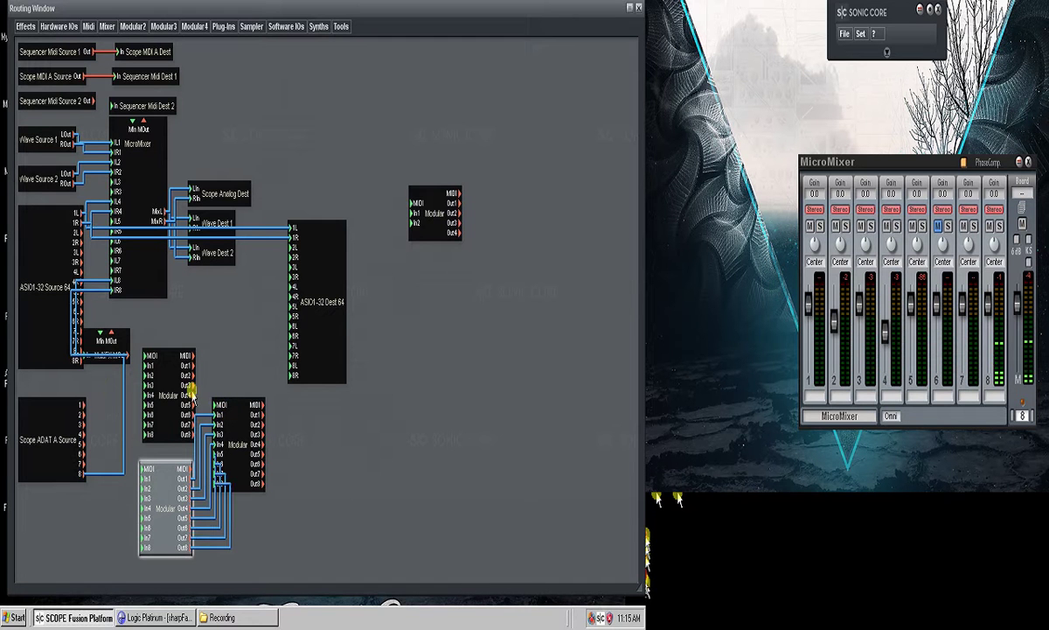
Step: Arrange the Modulars in a row along the lower area: 24dB LPV first, comp-warmth-comp second and phase third
key(ctrl+v)
click(328, 487)
drag(245, 433, 248, 497)
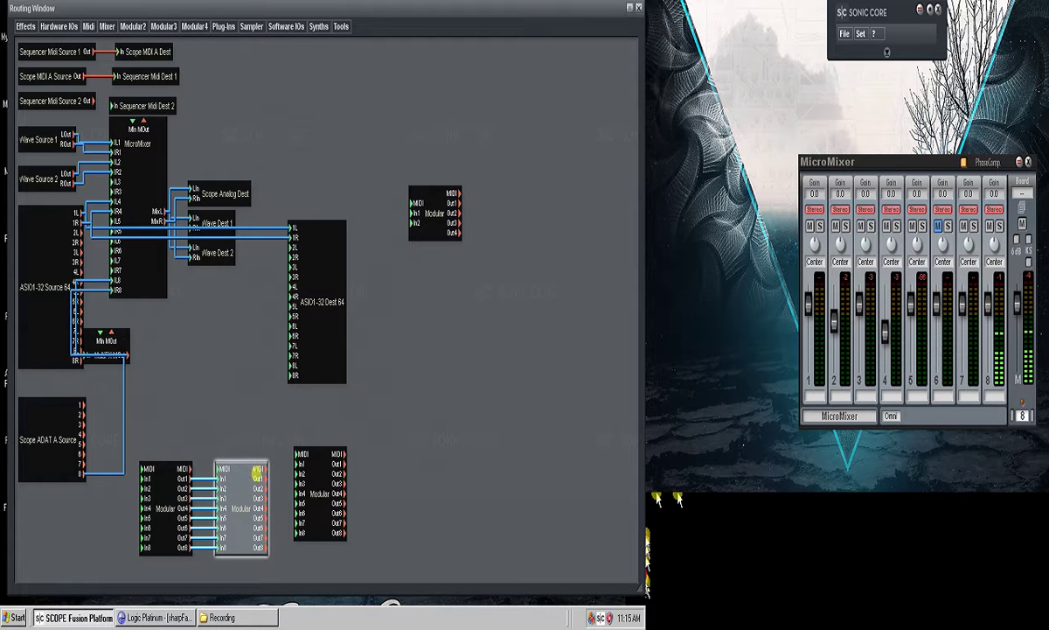
click(166, 481)
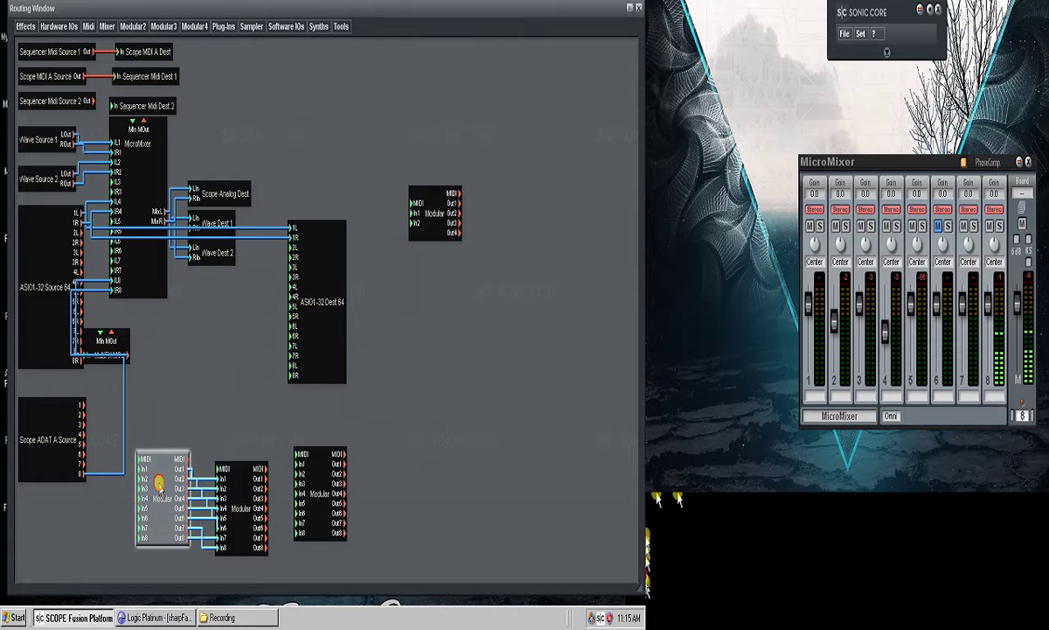
drag(162, 496, 162, 493)
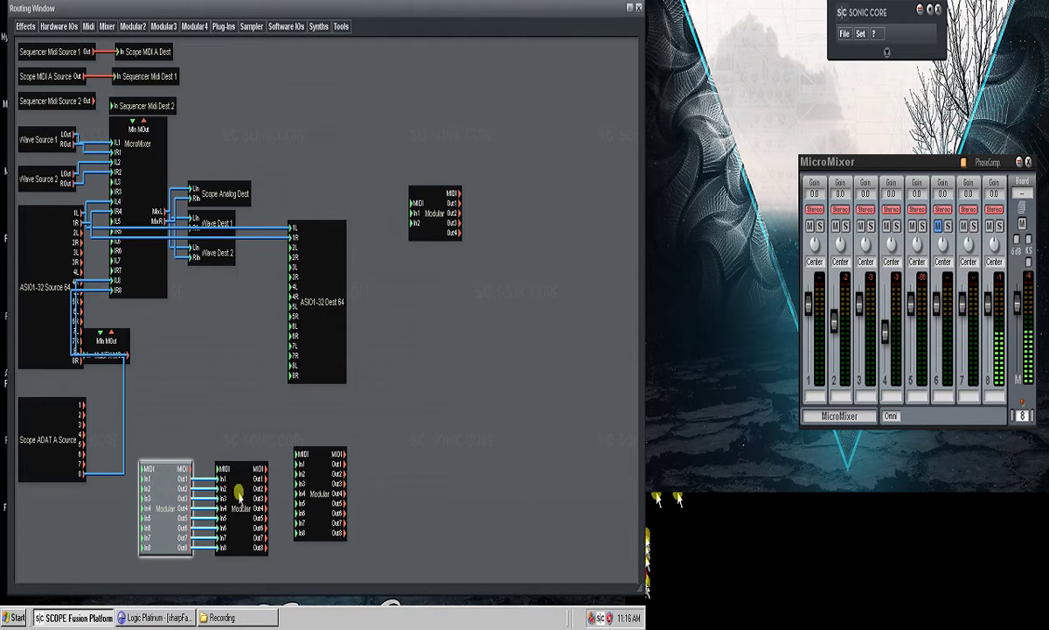
Step: Connect the comp-warmth-comp Modular's eight outputs to the phase Modular's inputs, and align the phase Modular with the row
click(300, 470)
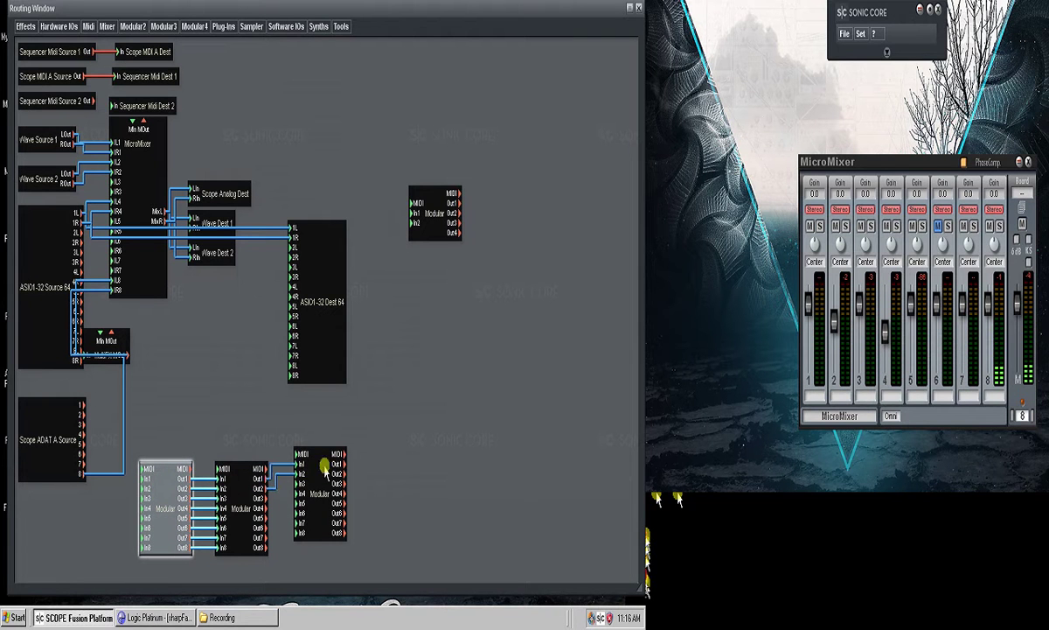
drag(321, 473, 324, 492)
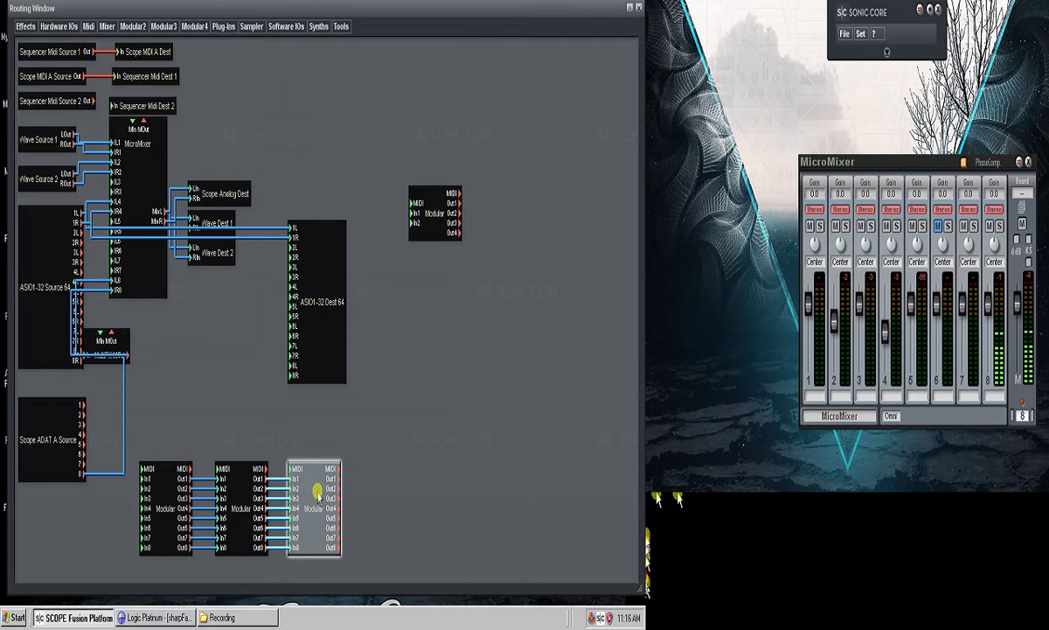
click(269, 403)
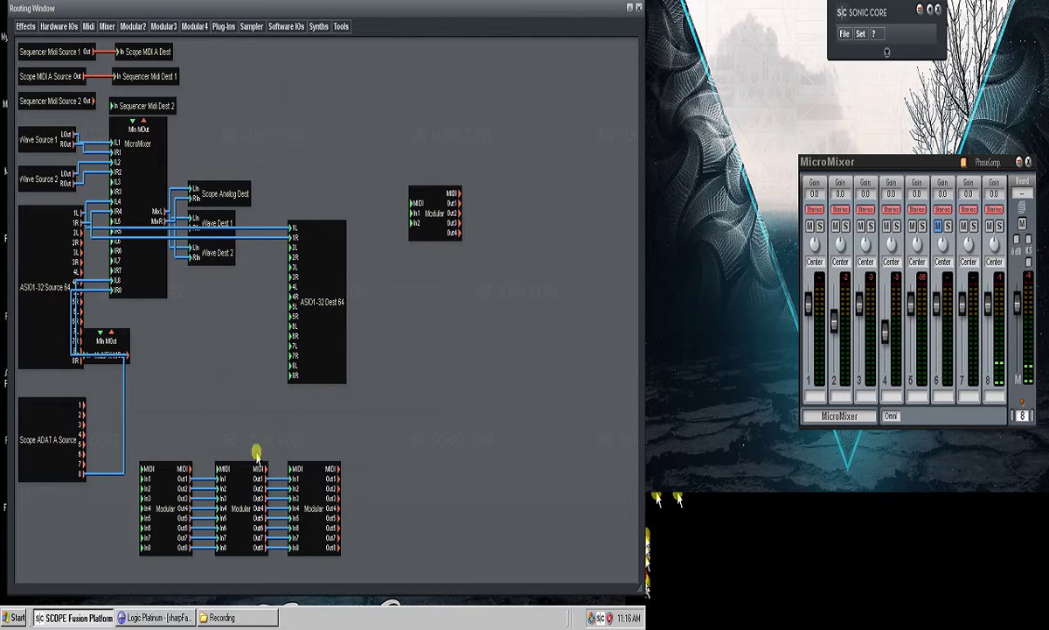
Step: View the phase, 24dB LPV and comp-warmth-comp patches of the chain in turn, ending with phase again, closing each one
double_click(302, 492)
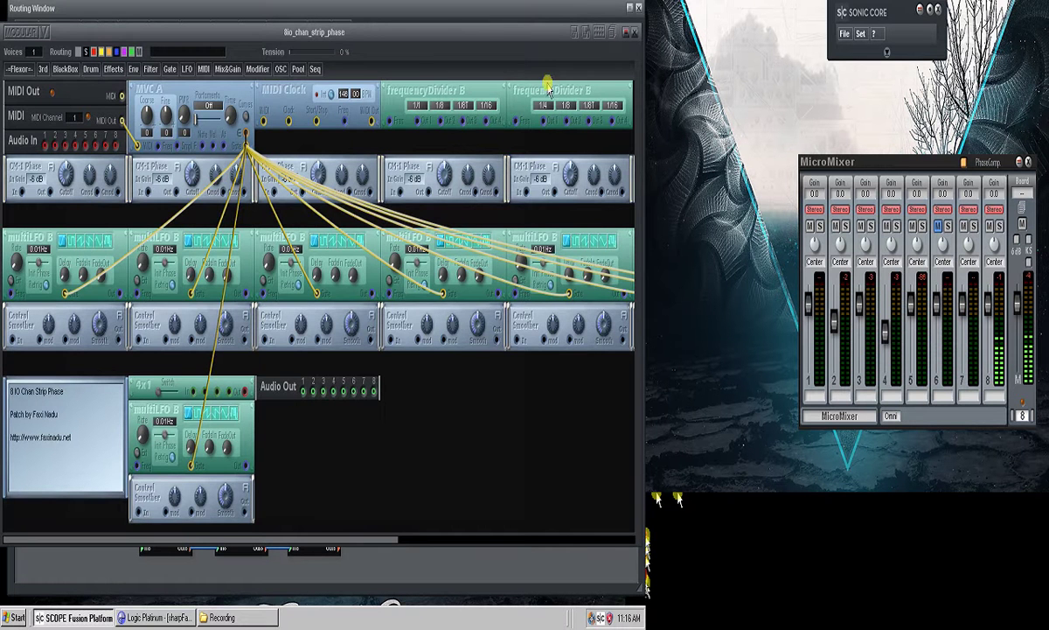
click(634, 33)
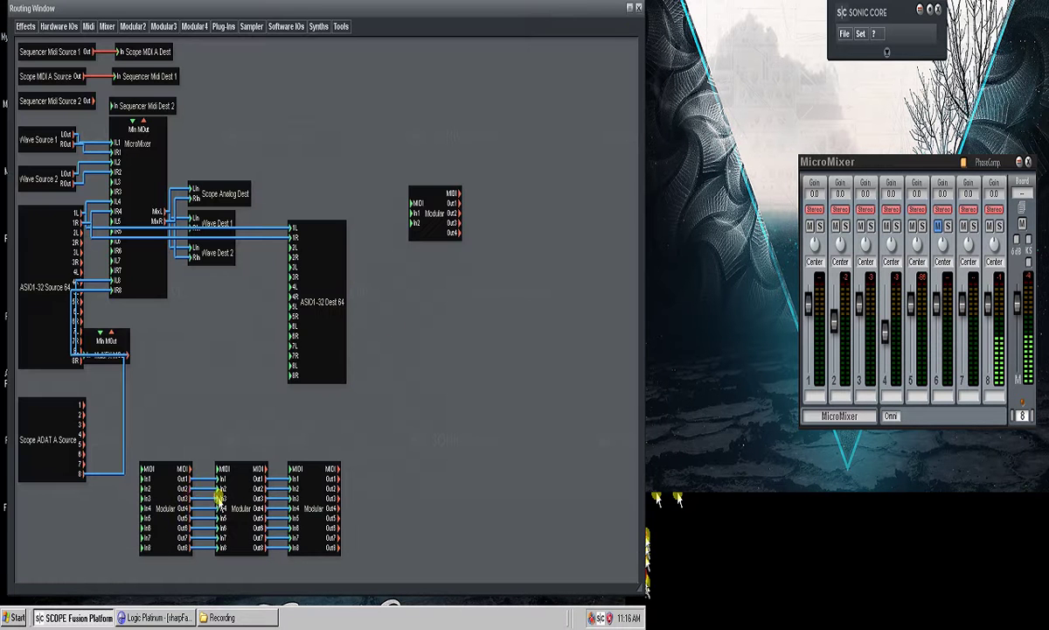
click(162, 481)
click(162, 481)
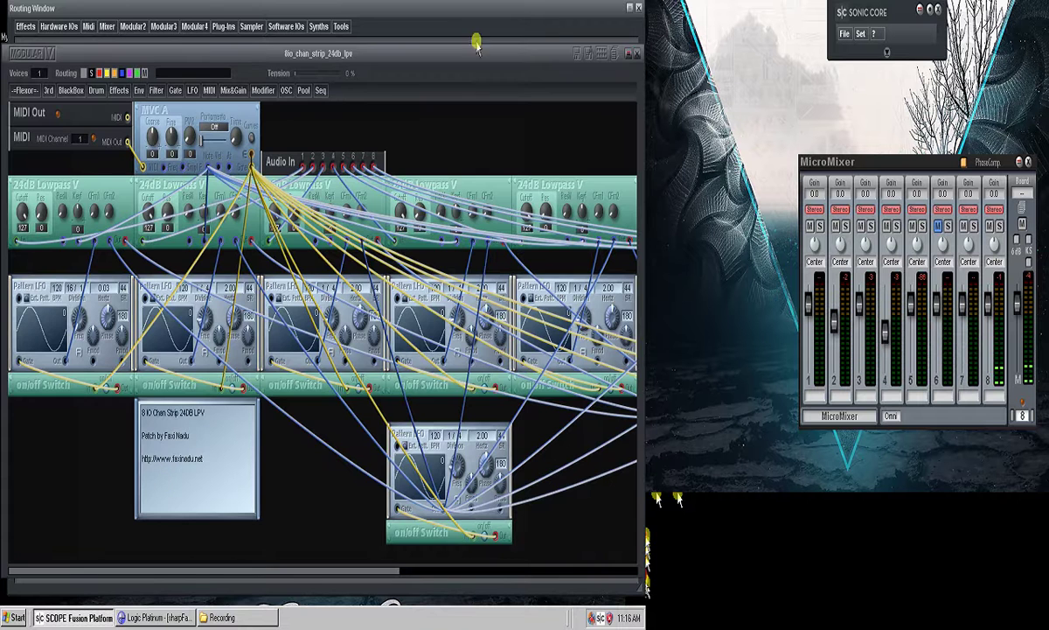
click(637, 54)
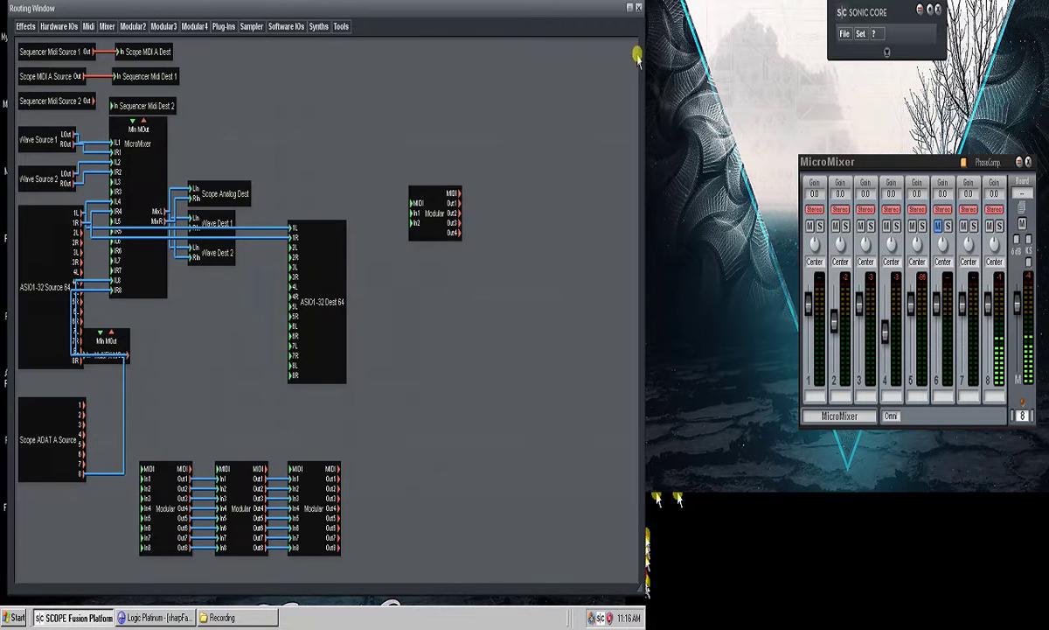
double_click(235, 534)
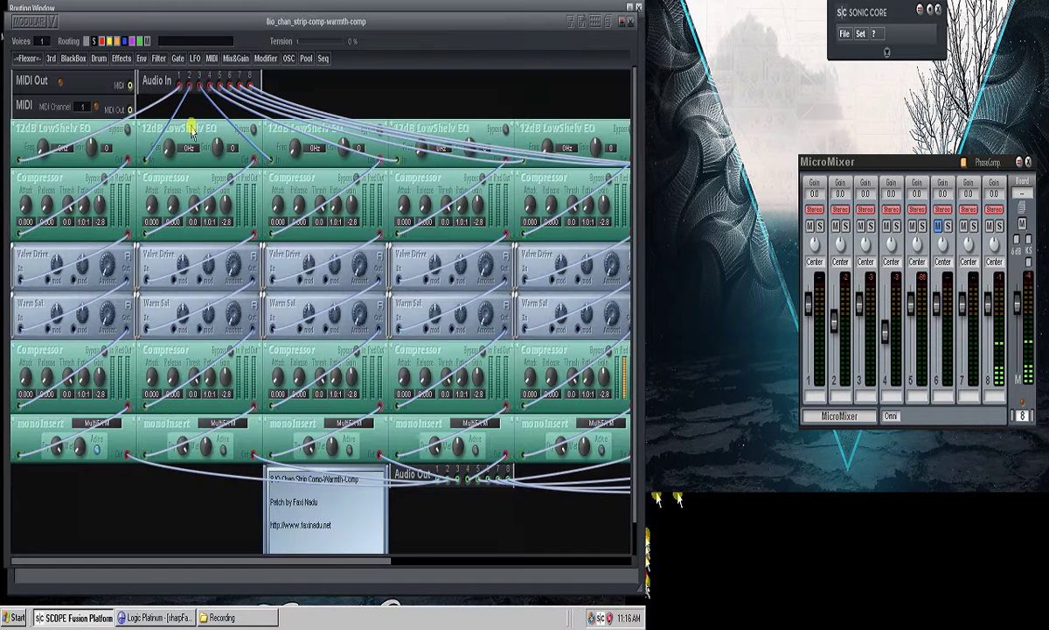
click(630, 23)
double_click(285, 455)
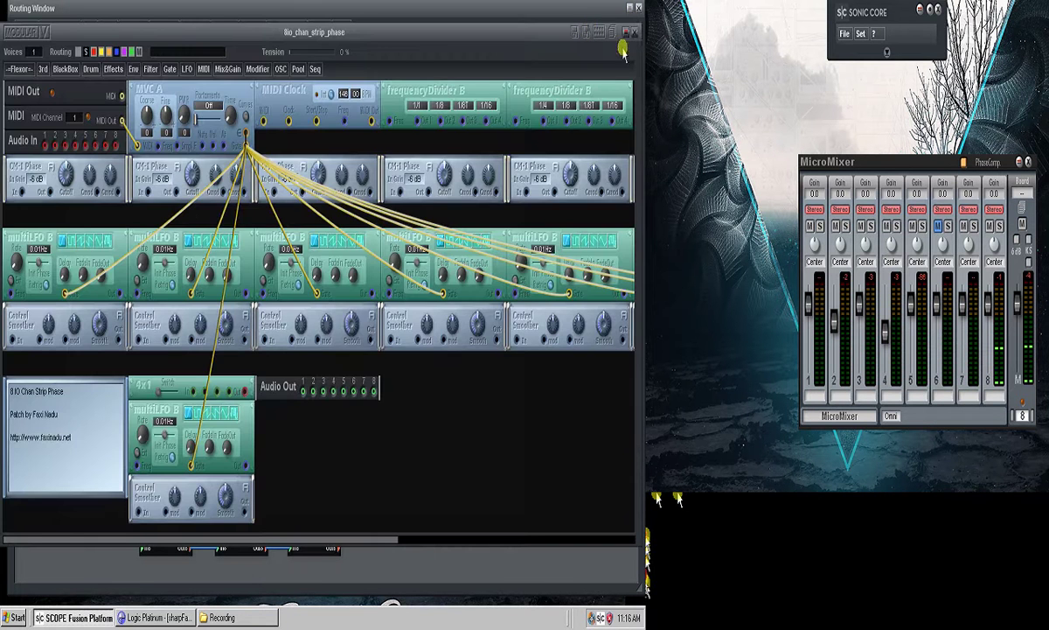
click(590, 27)
Step: Adjust the spacing of the first two chained Modulars, and close the MicroMixer's mixer surface
mouse_move(251, 481)
mouse_down()
mouse_move(238, 488)
mouse_move(245, 481)
mouse_up()
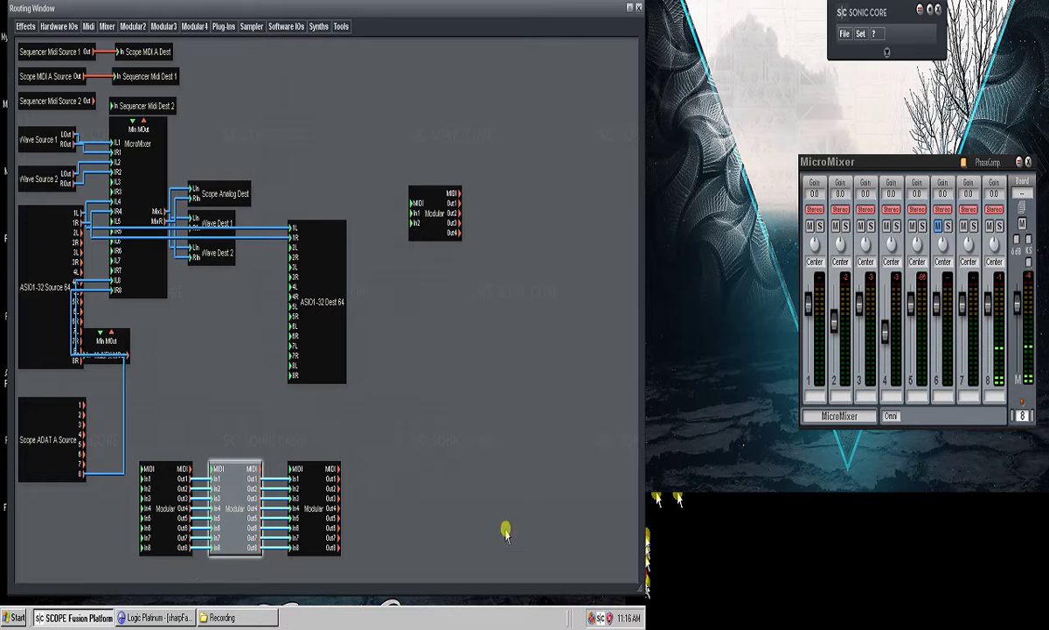
click(259, 408)
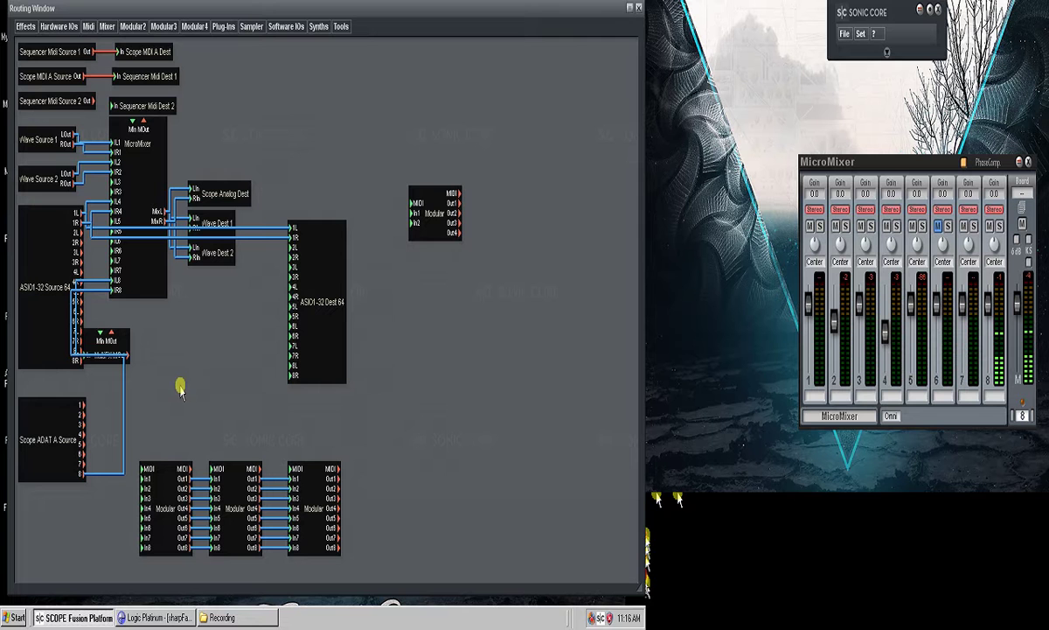
mouse_move(163, 478)
mouse_down()
mouse_move(148, 478)
mouse_move(167, 477)
mouse_up()
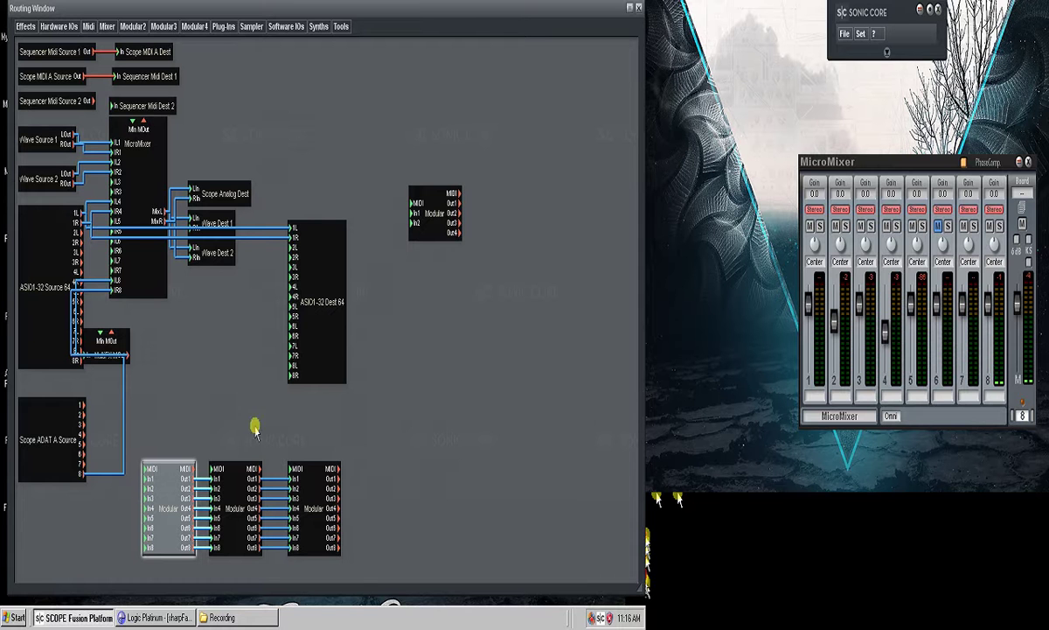
double_click(153, 247)
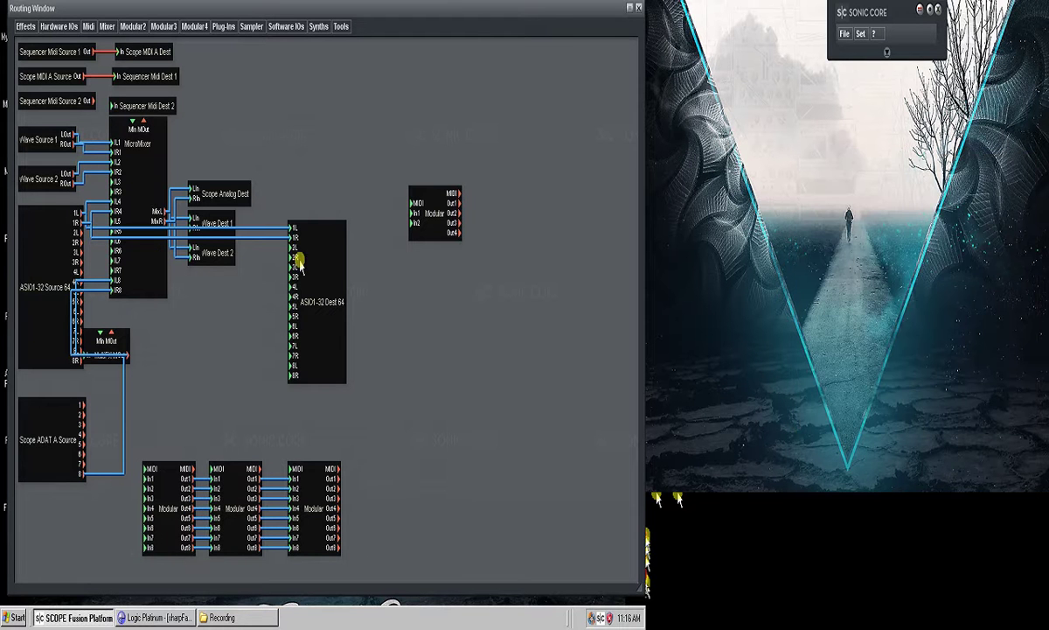
Step: View the 24dB LPV and comp-warmth-comp patches once more, closing each, and select the phase Modular
double_click(163, 478)
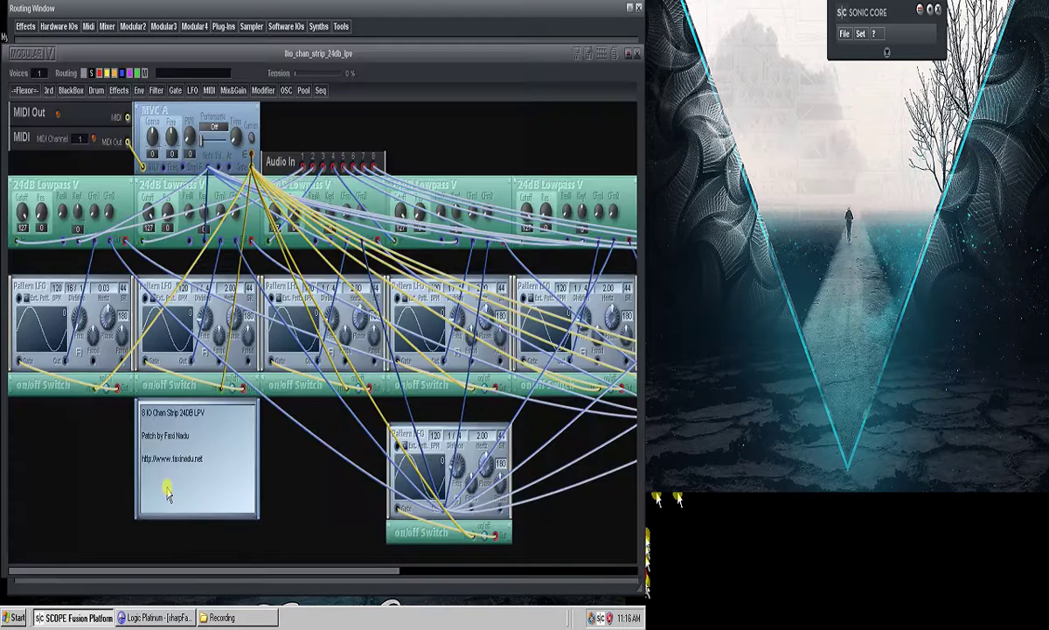
click(621, 53)
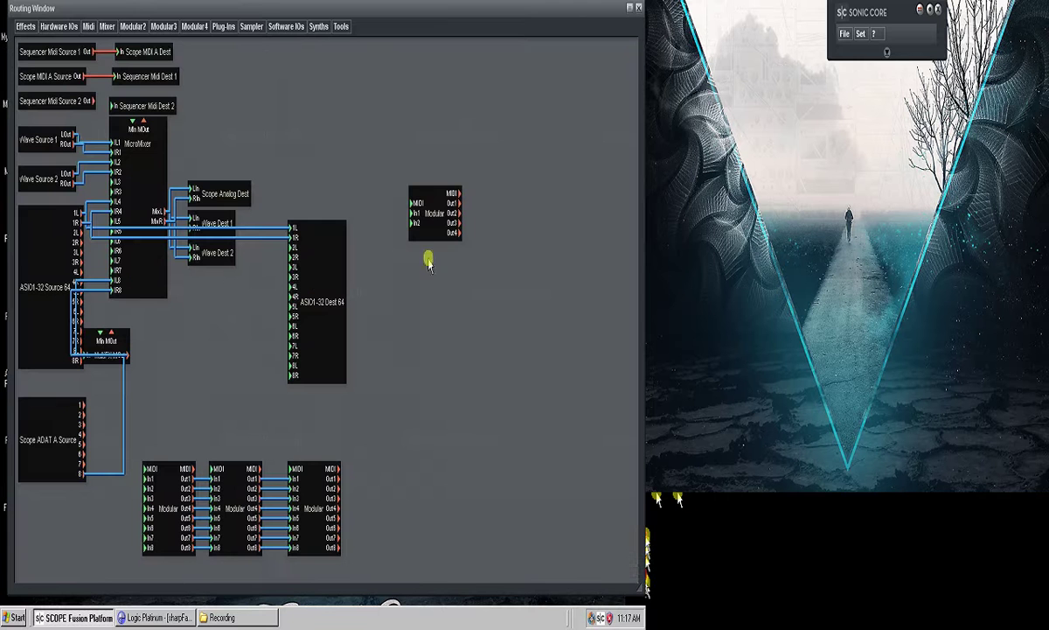
double_click(232, 519)
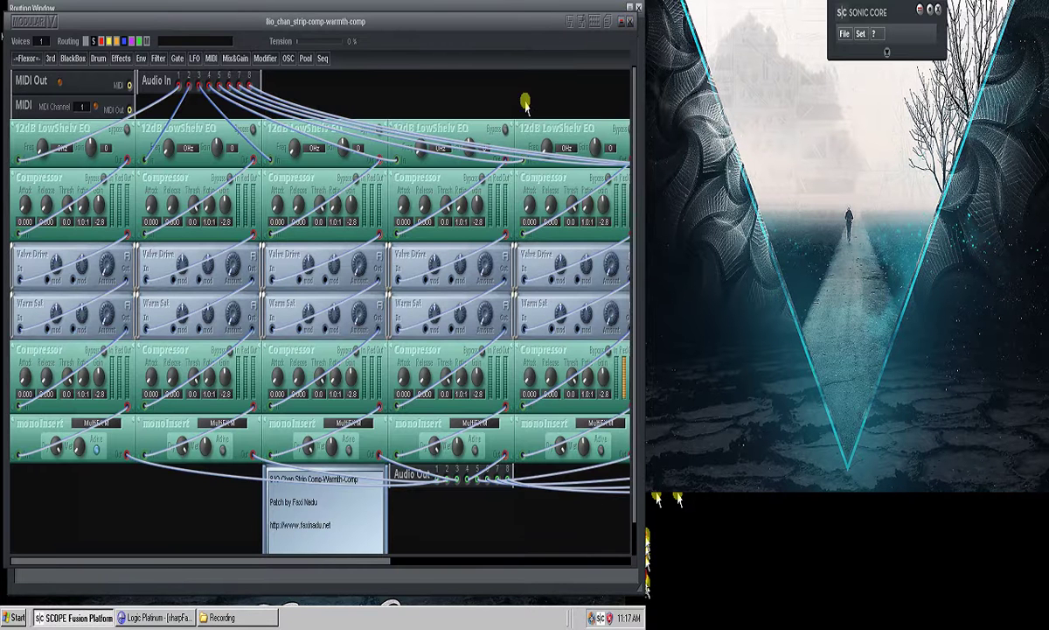
click(627, 23)
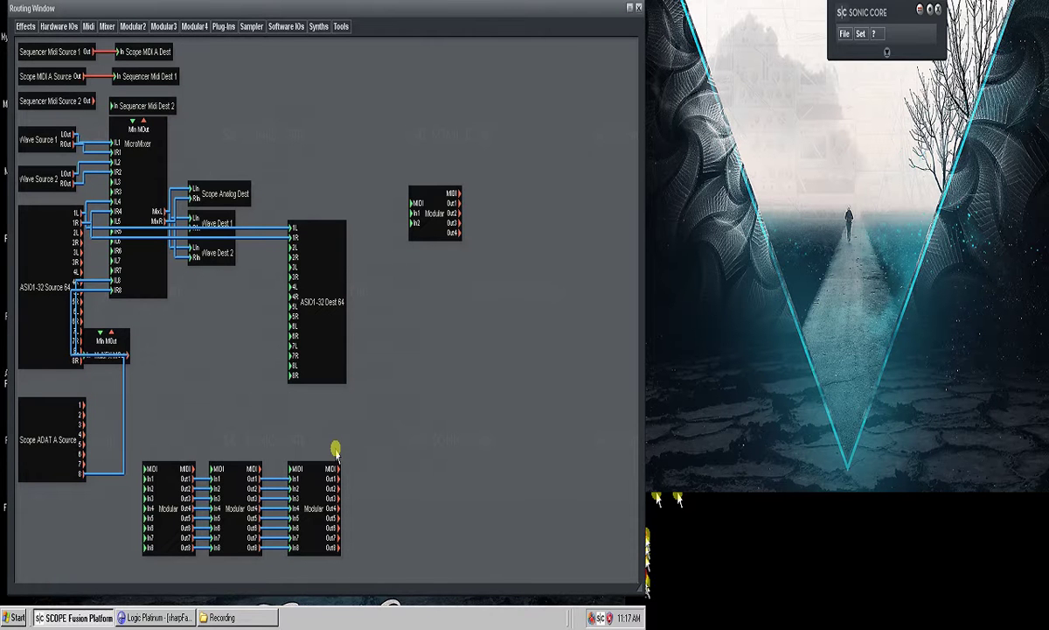
click(317, 475)
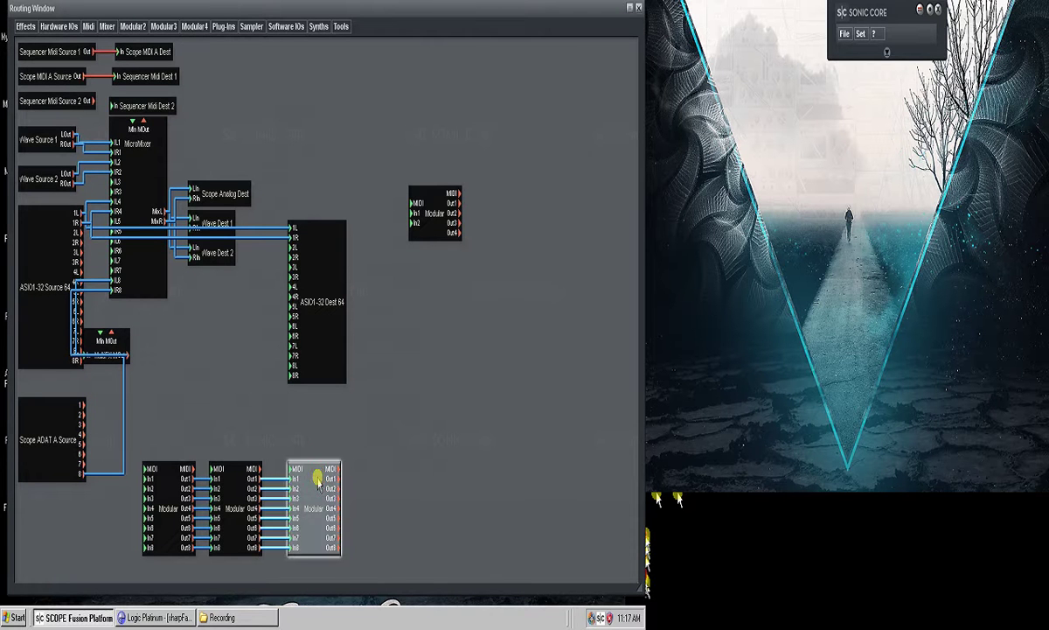
Step: Open the phase Modular's patch twice to examine the second channel's CM-1 Phase module and its wiring, closing the patch each time
double_click(317, 481)
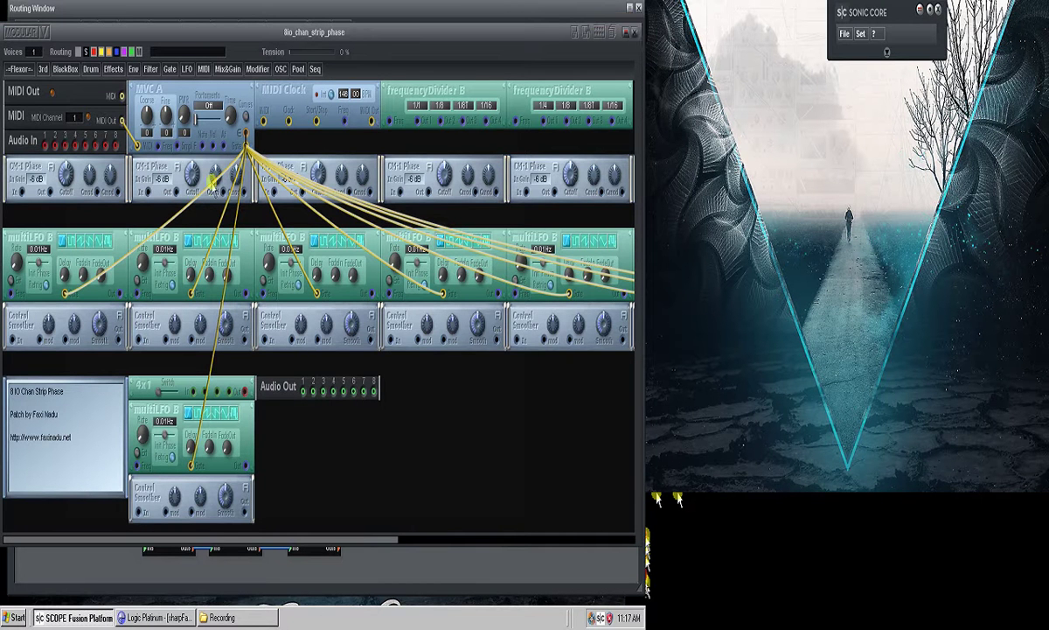
click(143, 164)
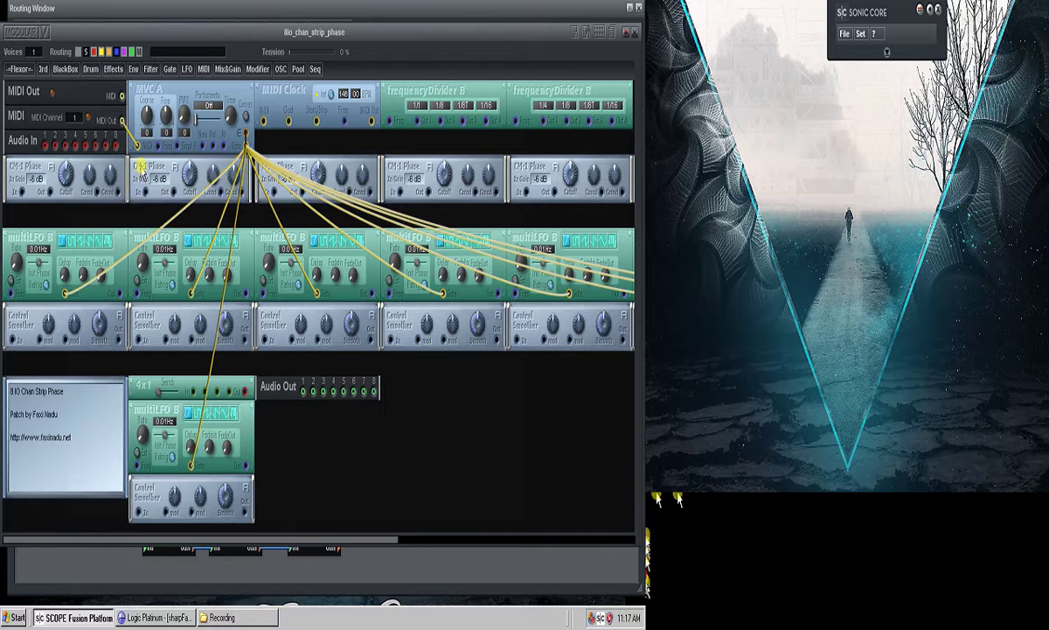
click(632, 35)
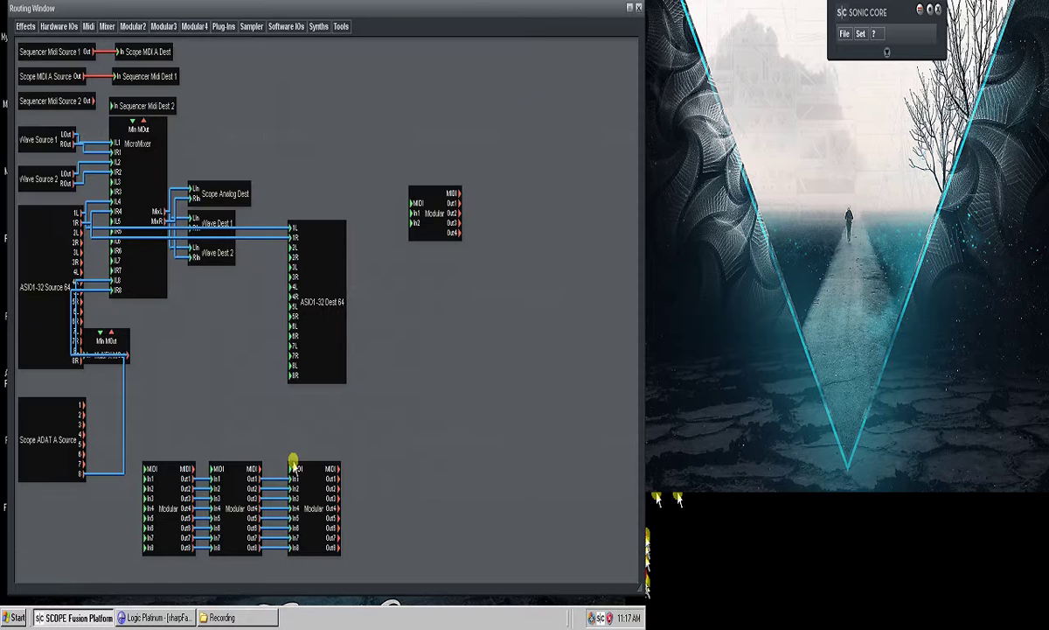
double_click(317, 512)
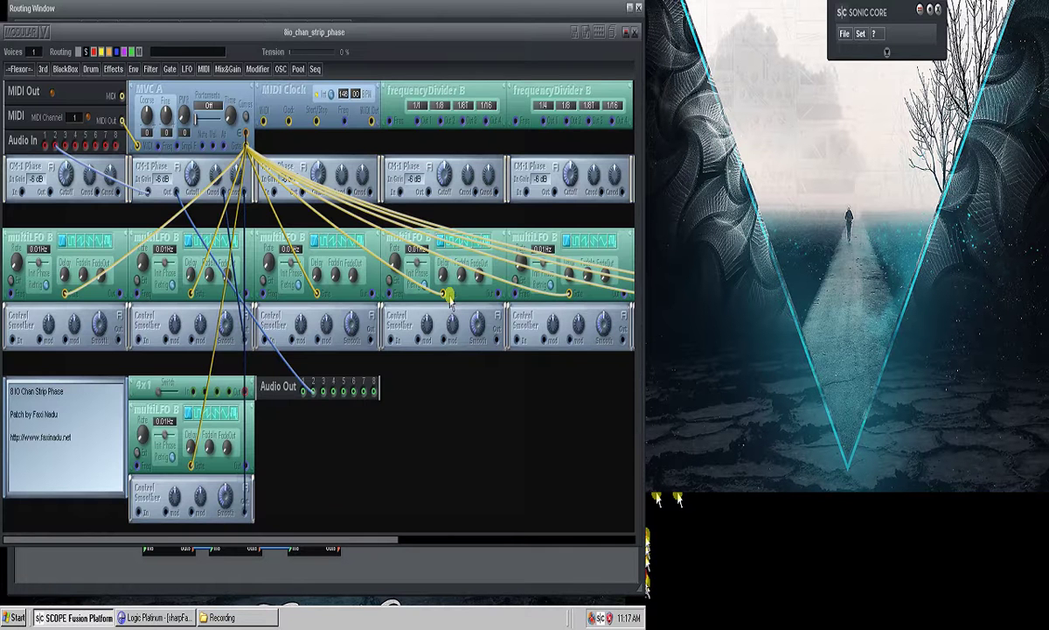
click(634, 35)
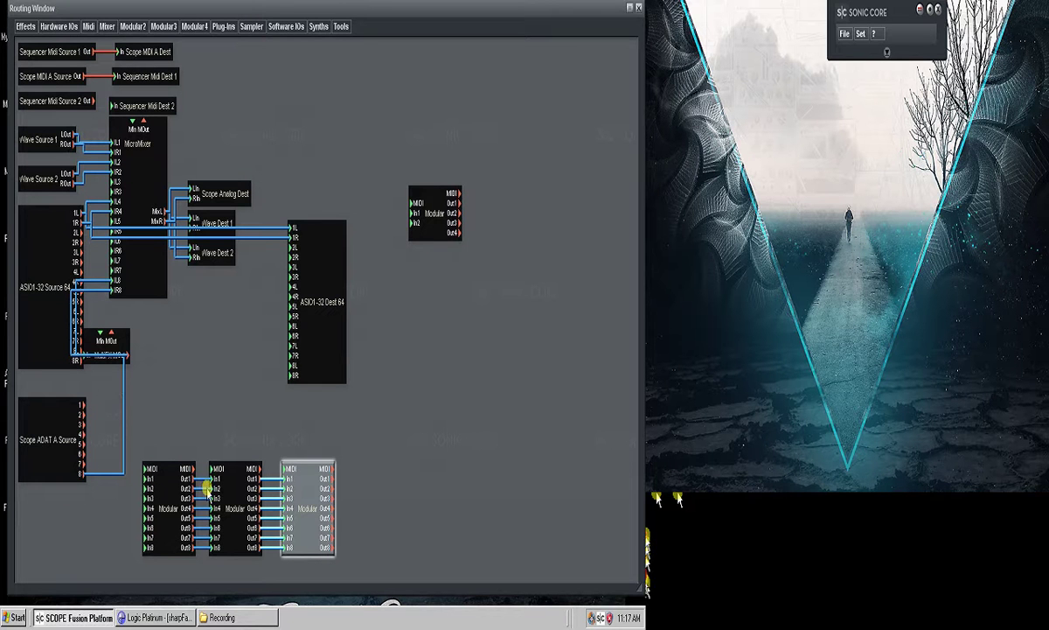
Step: Select all three chained eight-channel Modulars together in the routing window
drag(329, 406, 153, 562)
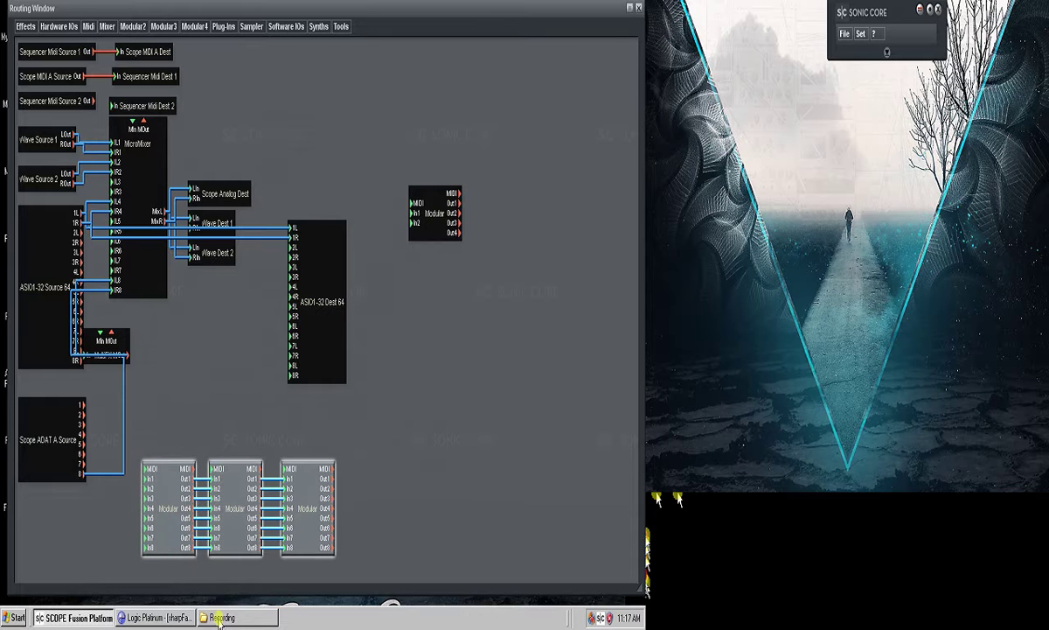